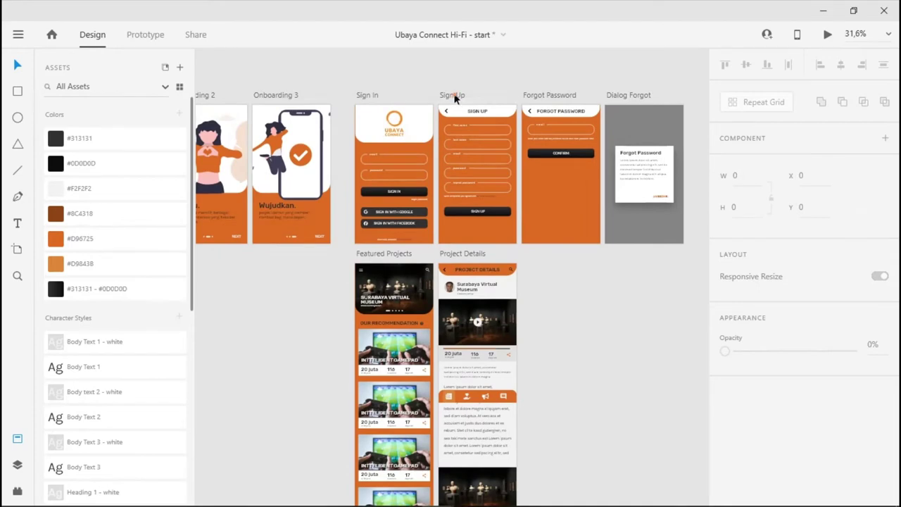
Duplicate the Sign Up artboard into the space below Forgot Password and rename the copy "Invest Project"
{"action": "left_click_drag", "start_coordinate": [454, 98], "coordinate": [537, 259]}
{"action": "double_click", "coordinate": [537, 256]}
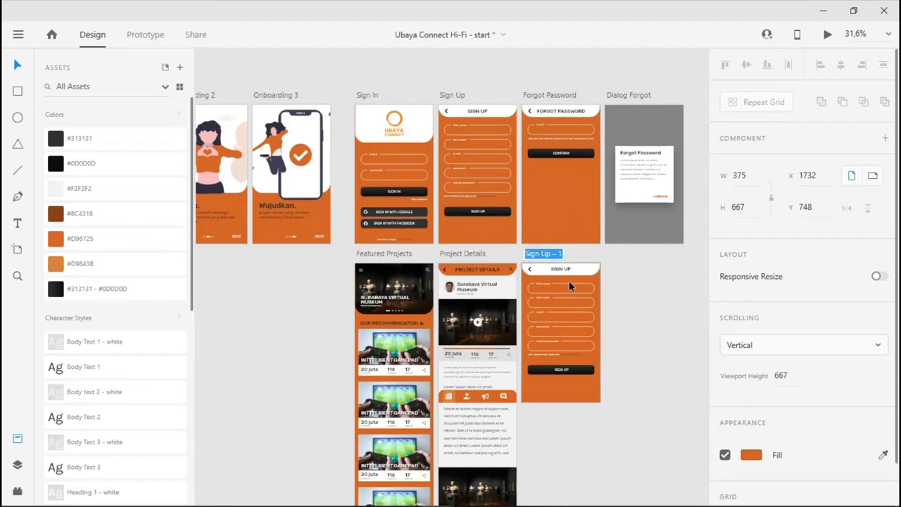
{"action": "type", "text": "Investy"}
{"action": "key", "text": "BackSpace"}
{"action": "type", "text": "Project"}
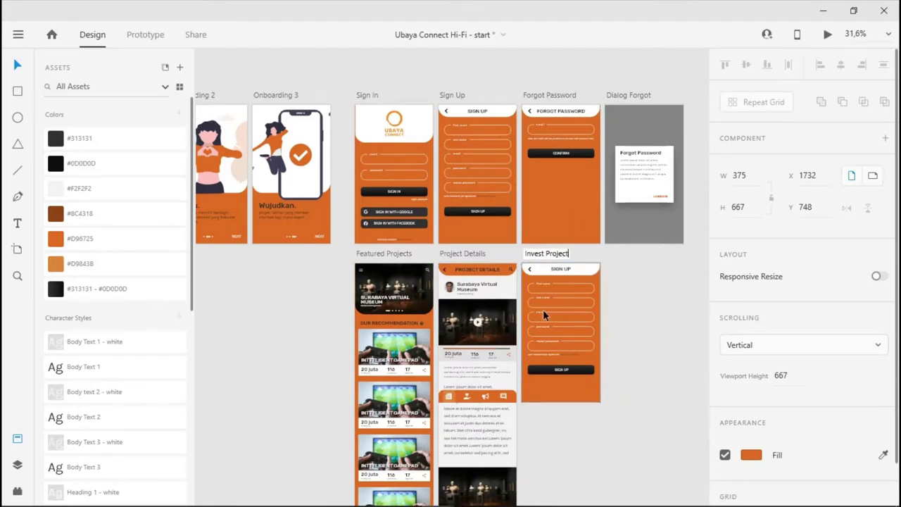
{"action": "key", "text": "Return"}
Delete all the form fields, terms text and button below the header of the Invest Project artboard
{"action": "scroll", "coordinate": [612, 297], "scroll_direction": "up", "scroll_amount": 5, "text": "ctrl"}
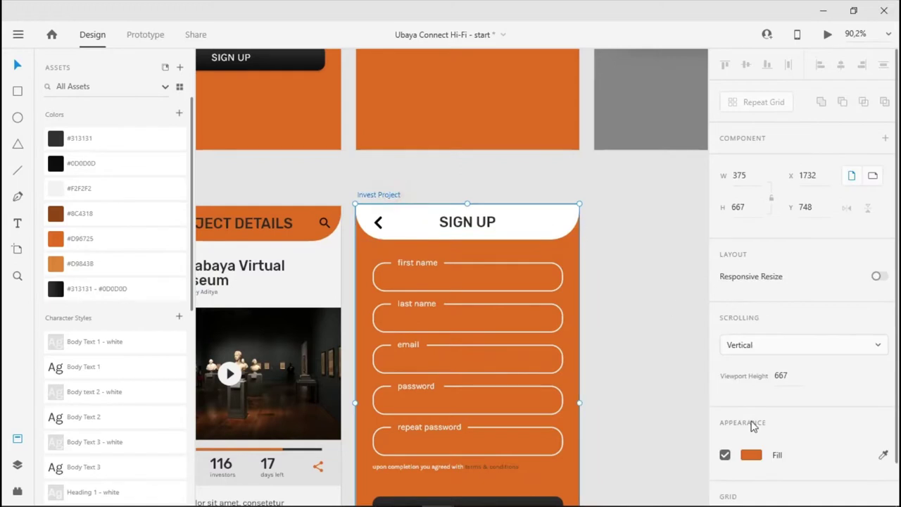
{"action": "scroll", "coordinate": [582, 230], "scroll_direction": "down", "scroll_amount": 1}
{"action": "scroll", "coordinate": [599, 236], "scroll_direction": "down", "scroll_amount": 1}
{"action": "left_click_drag", "start_coordinate": [617, 193], "coordinate": [427, 476]}
{"action": "key", "text": "Delete"}
{"action": "scroll", "coordinate": [490, 375], "scroll_direction": "up", "scroll_amount": 1}
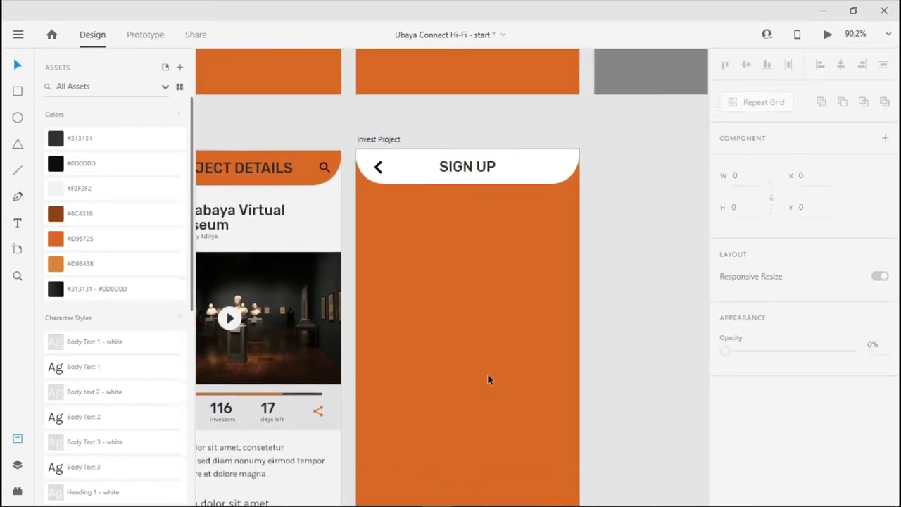
Fill the Invest Project artboard with #F2F2F2 and delete its white SIGN UP header
{"action": "left_click", "coordinate": [375, 153]}
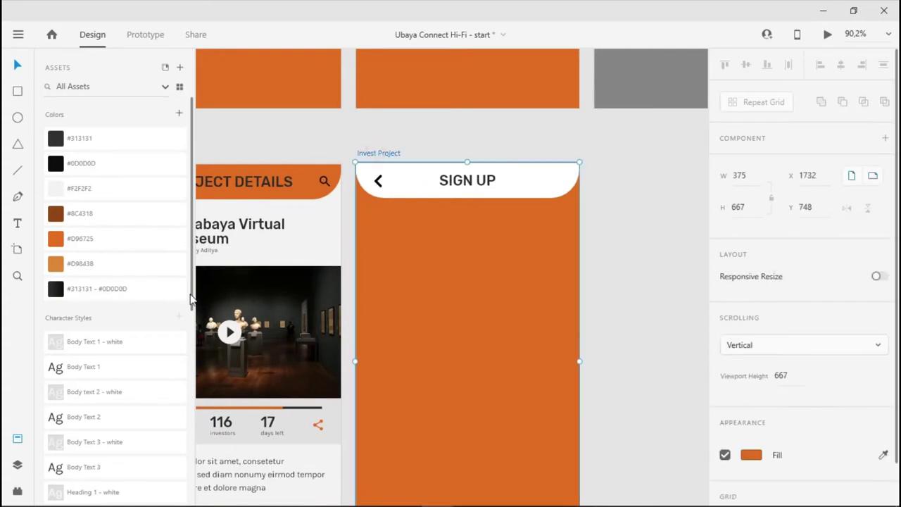
{"action": "left_click", "coordinate": [79, 189]}
{"action": "left_click", "coordinate": [513, 183]}
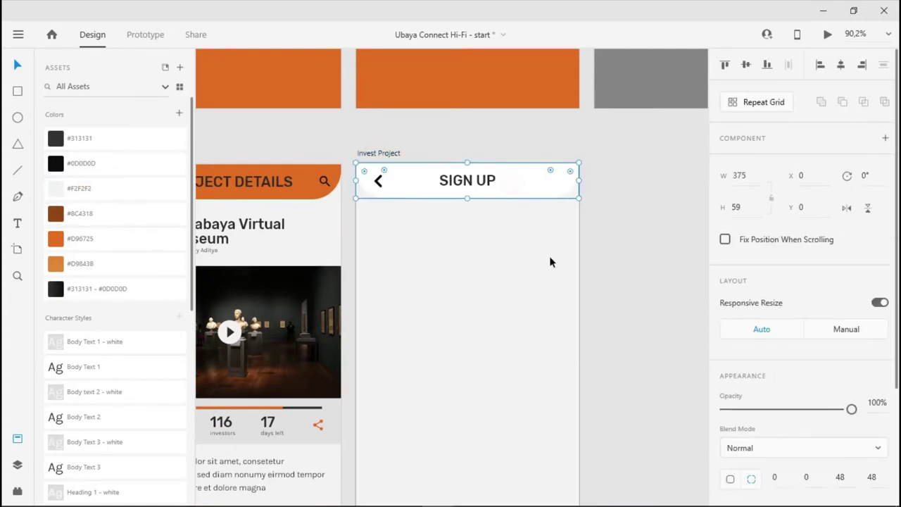
{"action": "left_click_drag", "start_coordinate": [600, 171], "coordinate": [348, 204]}
{"action": "key", "text": "Delete"}
Group the Project Details header elements and place a copy of the group at the top edge of the Invest Project artboard
{"action": "scroll", "coordinate": [436, 226], "scroll_direction": "left", "scroll_amount": 4}
{"action": "scroll", "coordinate": [436, 226], "scroll_direction": "up", "scroll_amount": 1}
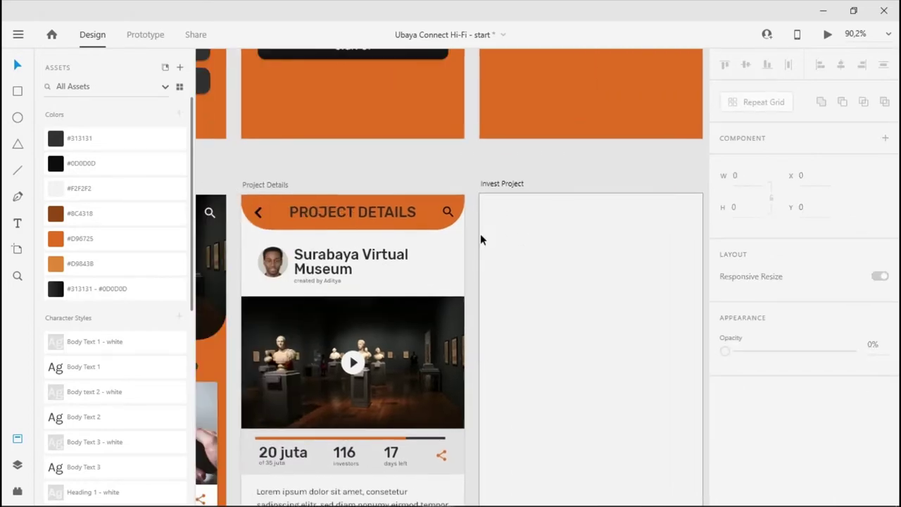
{"action": "left_click", "coordinate": [395, 212]}
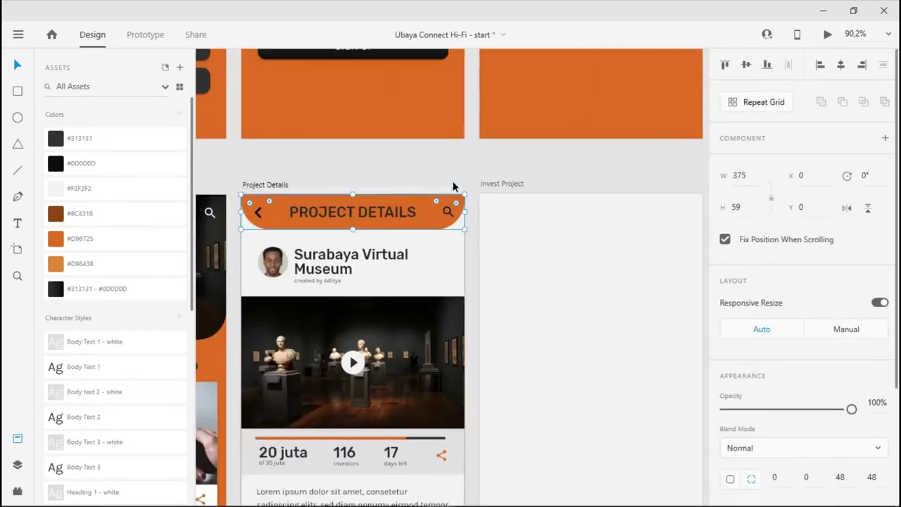
{"action": "left_click_drag", "start_coordinate": [470, 197], "coordinate": [234, 228]}
{"action": "key", "text": "ctrl+g"}
{"action": "left_click_drag", "start_coordinate": [360, 215], "coordinate": [550, 214], "text": "alt"}
{"action": "left_click_drag", "start_coordinate": [589, 259], "coordinate": [447, 261]}
{"action": "left_click", "coordinate": [590, 249]}
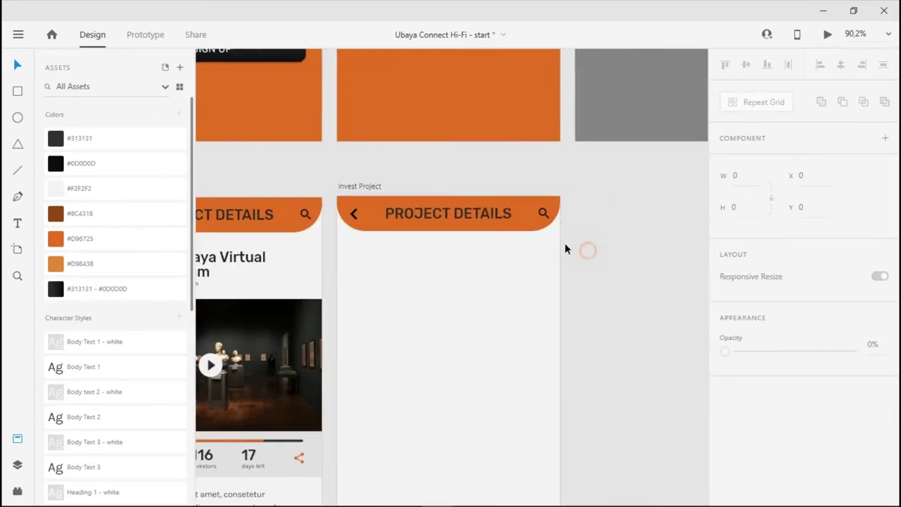
Replace the copied header's title with "CHOOSE PLAN"
{"action": "double_click", "coordinate": [464, 211]}
{"action": "double_click", "coordinate": [464, 215]}
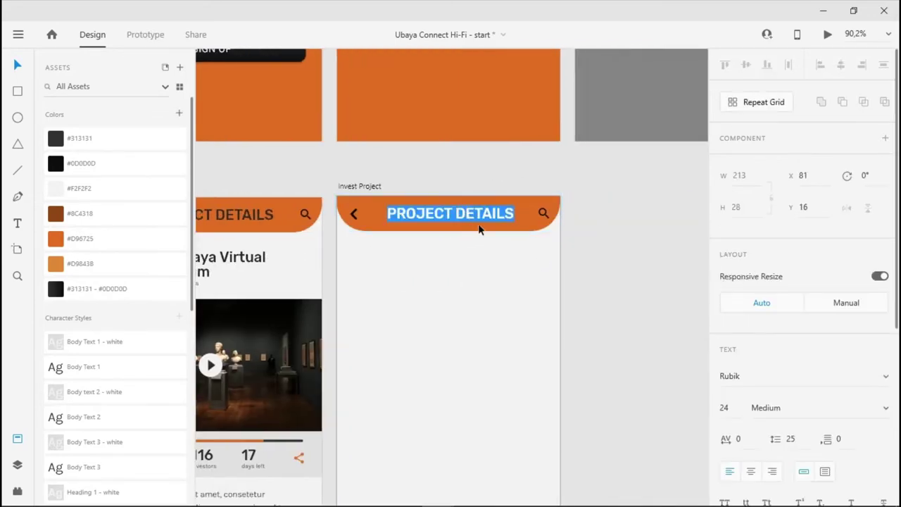
{"action": "type", "text": "INVE"}
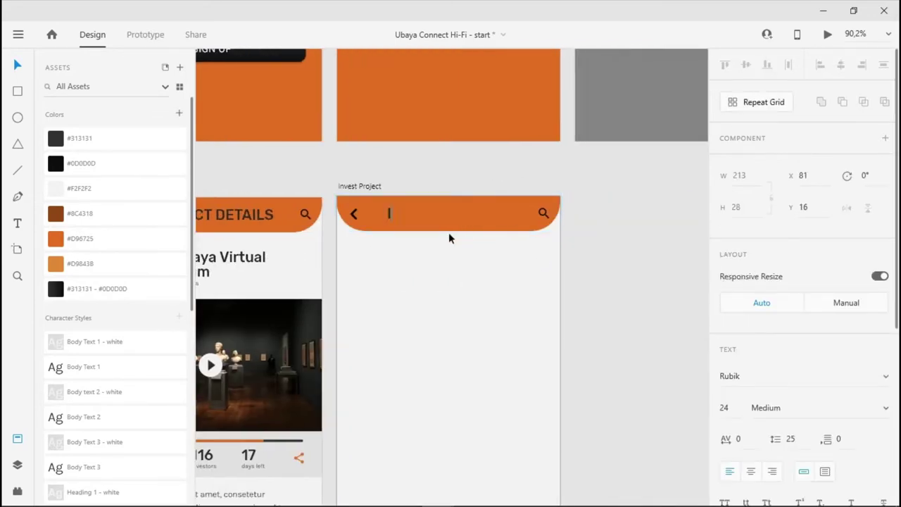
{"action": "type", "text": "ST PROJE"}
{"action": "key", "text": "ctrl+a"}
{"action": "type", "text": "CHOOSE PLAN"}
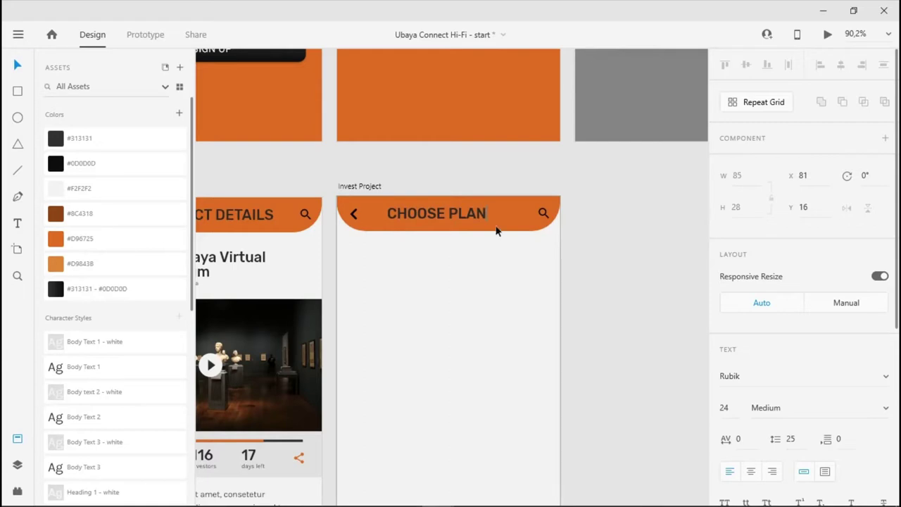
{"action": "key", "text": "Escape"}
Center the CHOOSE PLAN title horizontally in the header and nudge it up in line with the icons
{"action": "left_click_drag", "start_coordinate": [436, 217], "coordinate": [475, 216]}
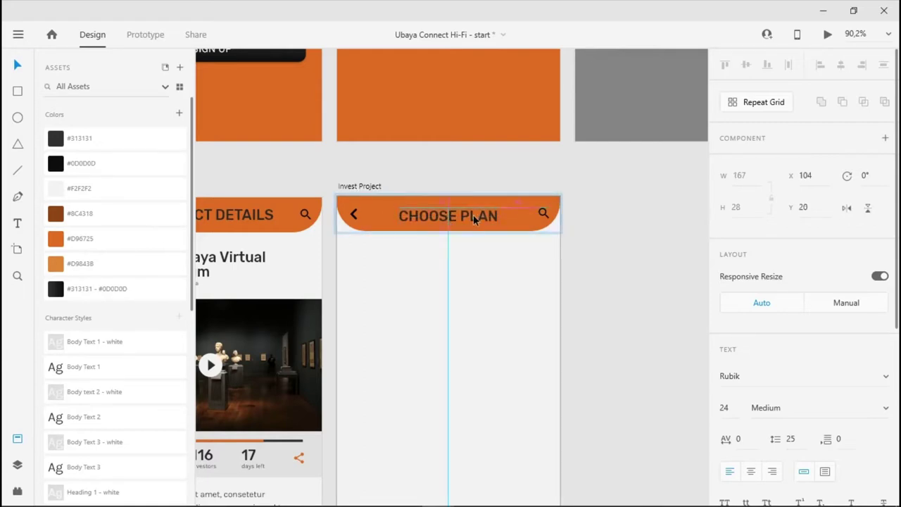
{"action": "key", "text": "Up"}
{"action": "key", "text": "Up"}
{"action": "key", "text": "Up"}
{"action": "key", "text": "Up"}
Rename the Invest Project artboard "Choose Plan"
{"action": "double_click", "coordinate": [365, 186]}
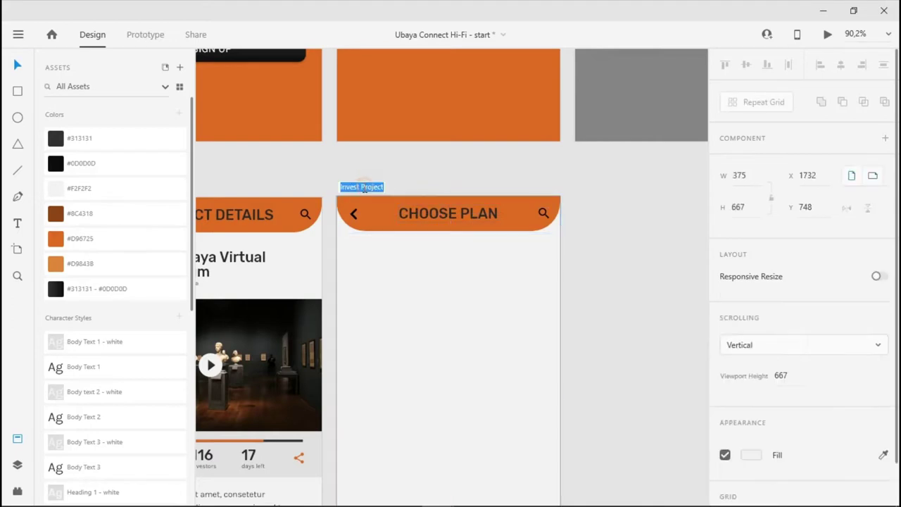
{"action": "type", "text": "c"}
{"action": "left_click", "coordinate": [674, 257]}
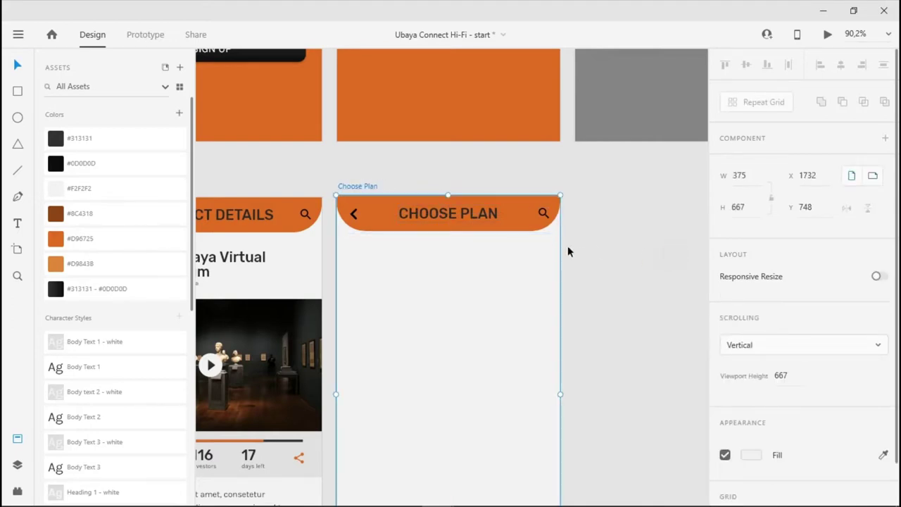
Copy the "Surabaya Virtual Museum" heading from Project Details to below the Choose Plan header, at about X 27, Y 90
{"action": "left_click_drag", "start_coordinate": [432, 255], "coordinate": [507, 195]}
{"action": "left_click", "coordinate": [298, 200]}
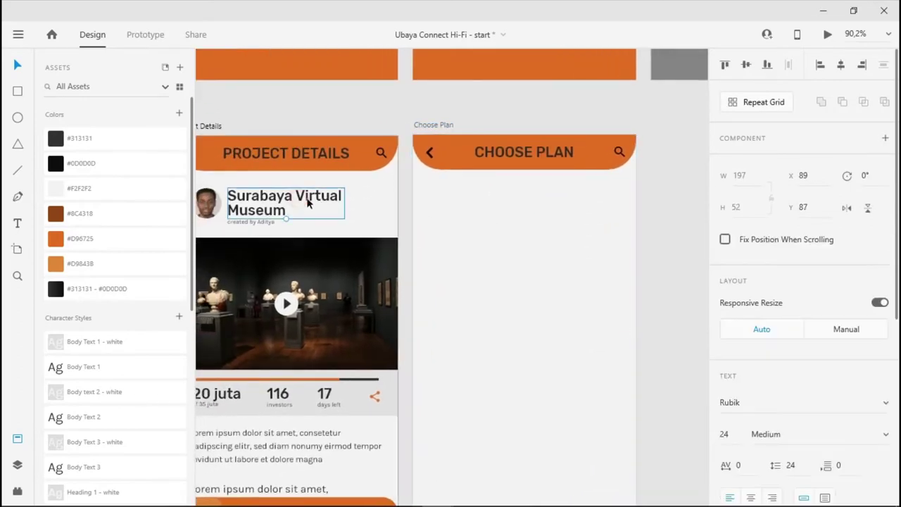
{"action": "left_click_drag", "start_coordinate": [299, 201], "coordinate": [508, 198]}
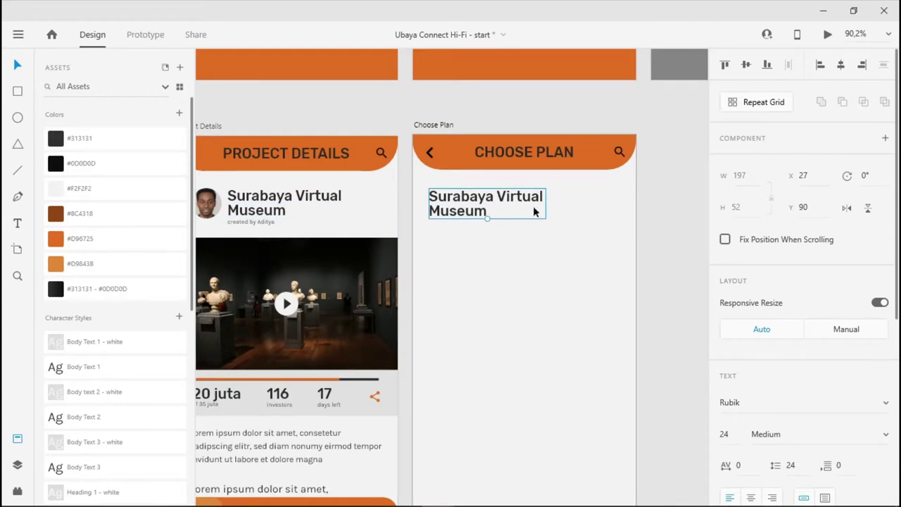
Convert the copied heading to area text and widen its text box to about 326
{"action": "scroll", "coordinate": [835, 453], "scroll_direction": "down", "scroll_amount": 1}
{"action": "left_click", "coordinate": [825, 429]}
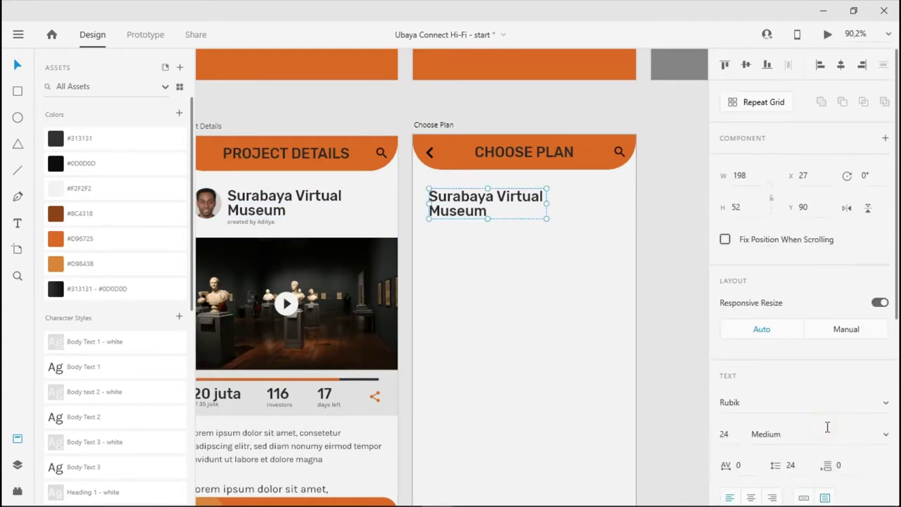
{"action": "scroll", "coordinate": [833, 456], "scroll_direction": "down", "scroll_amount": 1}
{"action": "scroll", "coordinate": [835, 458], "scroll_direction": "down", "scroll_amount": 1}
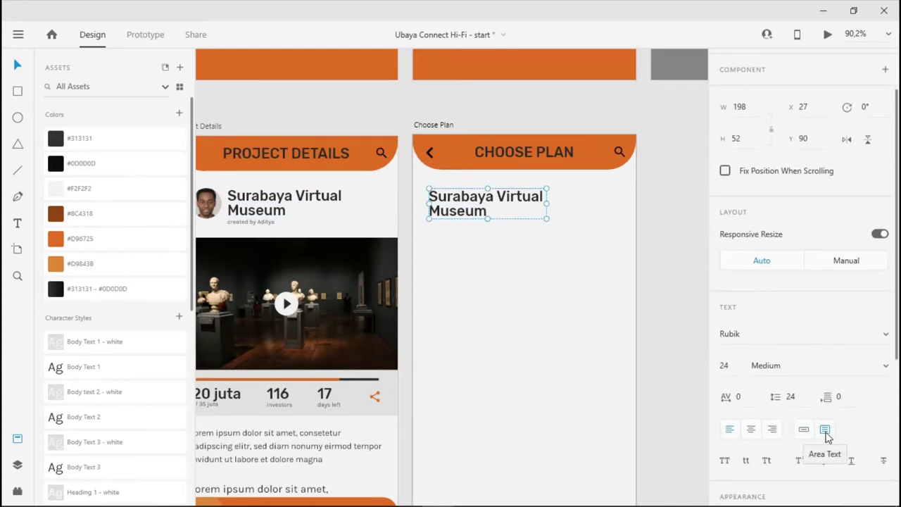
{"action": "left_click_drag", "start_coordinate": [550, 204], "coordinate": [623, 204]}
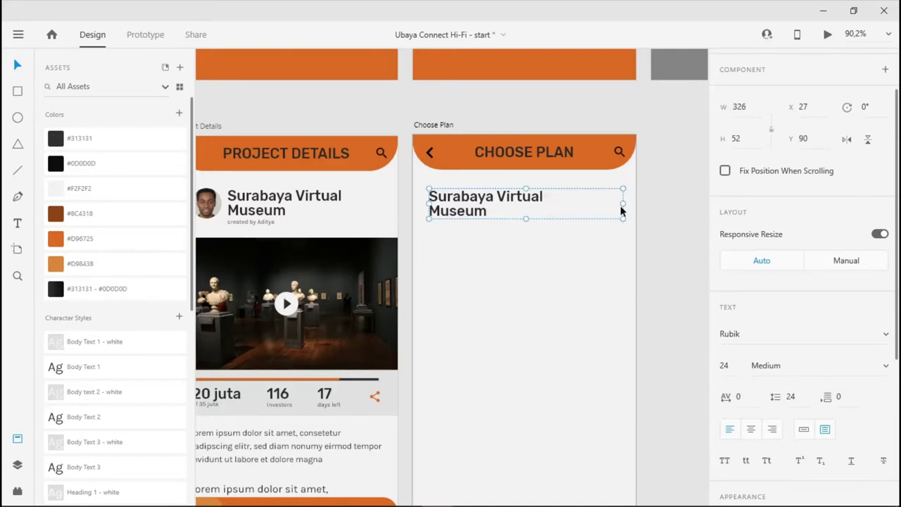
Replace the heading text with "Lets help this project" and reduce its box height to about 32
{"action": "double_click", "coordinate": [465, 206]}
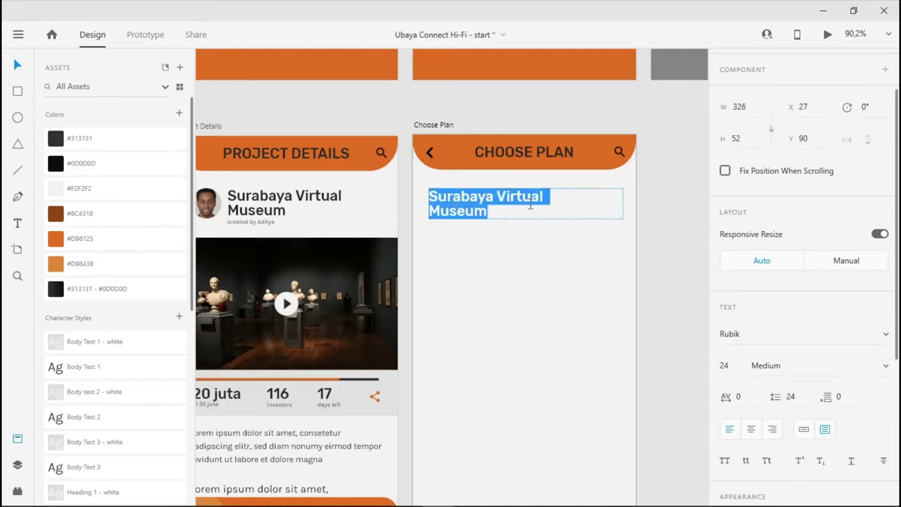
{"action": "type", "text": "C"}
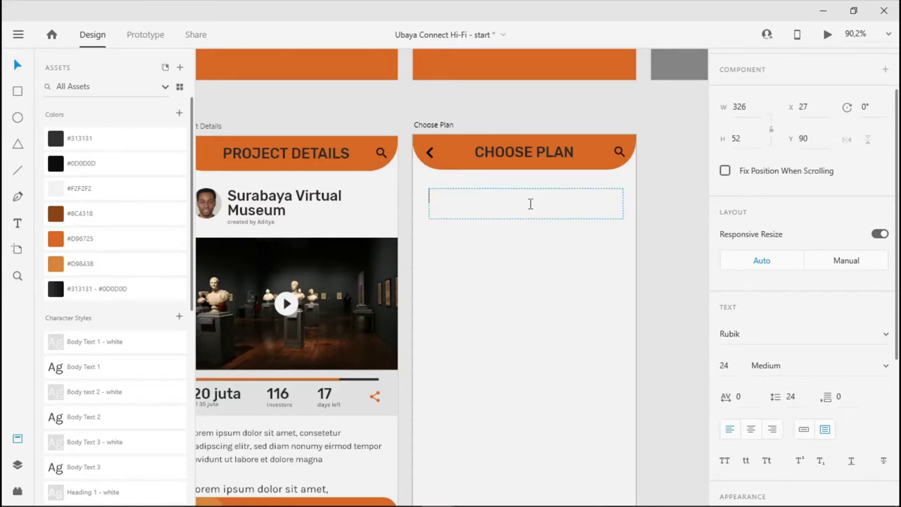
{"action": "type", "text": "this p"}
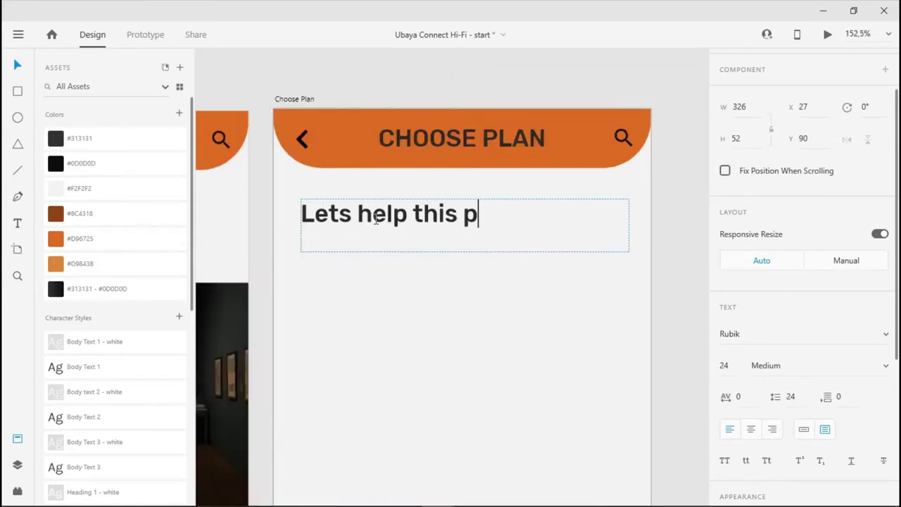
{"action": "type", "text": "roject"}
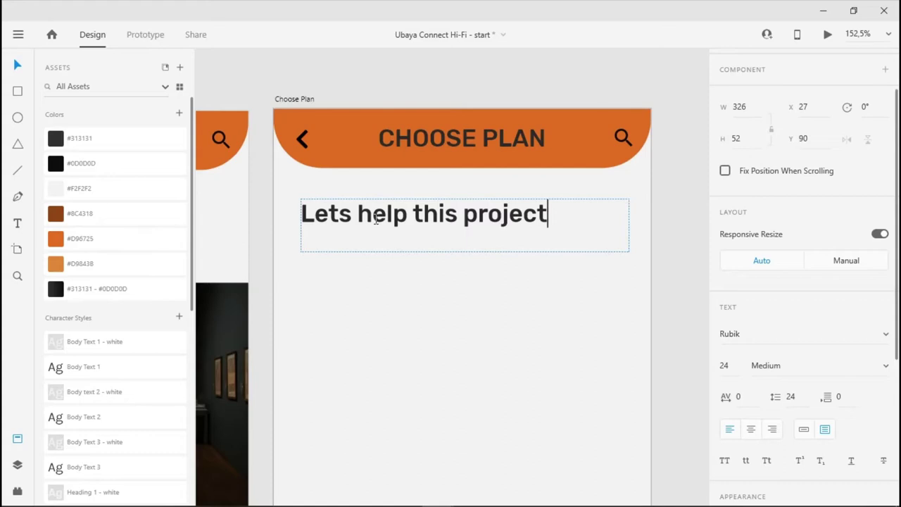
{"action": "left_click", "coordinate": [480, 288]}
{"action": "left_click_drag", "start_coordinate": [465, 252], "coordinate": [466, 231]}
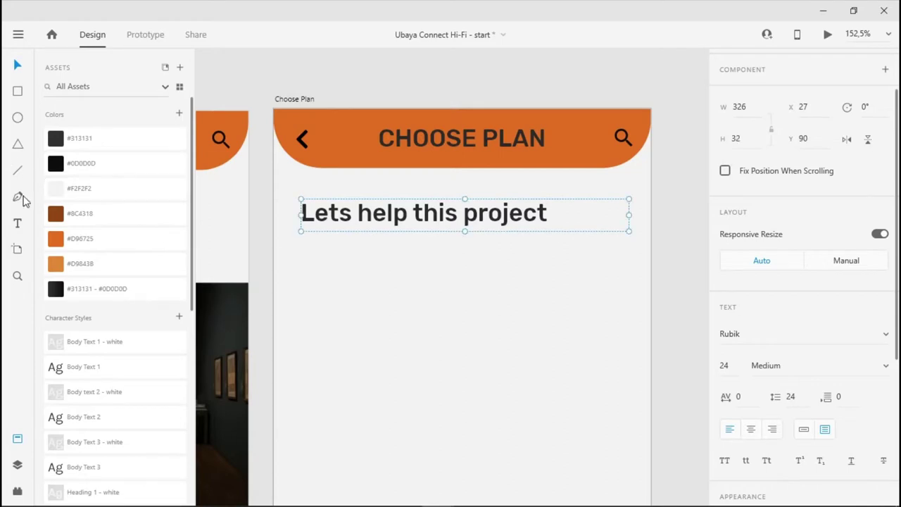
Add a text line reading "choose plan that suitable to you" directly below the heading
{"action": "left_click", "coordinate": [19, 223]}
{"action": "left_click", "coordinate": [310, 243]}
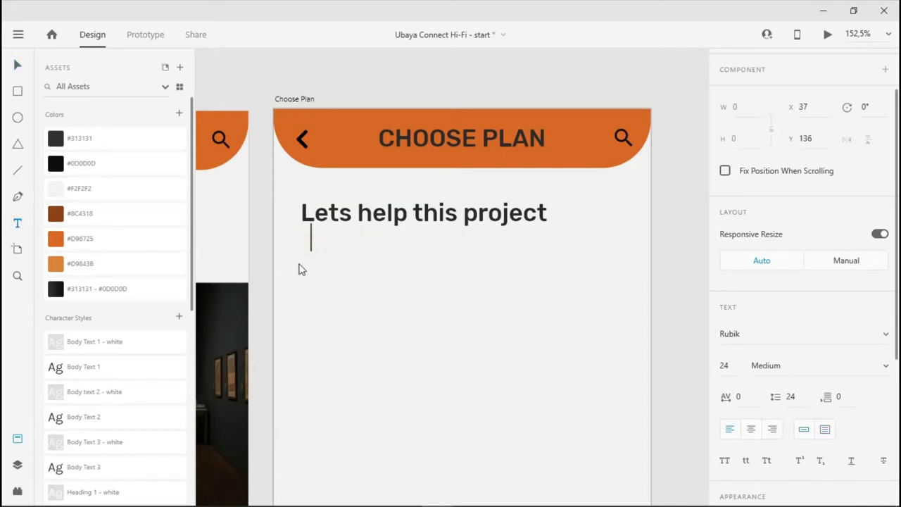
{"action": "type", "text": "choose plan "}
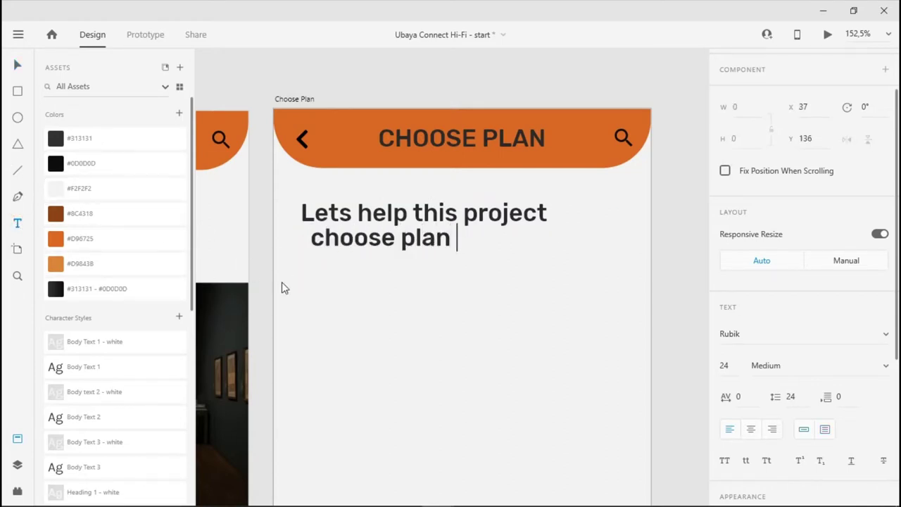
{"action": "type", "text": "that f"}
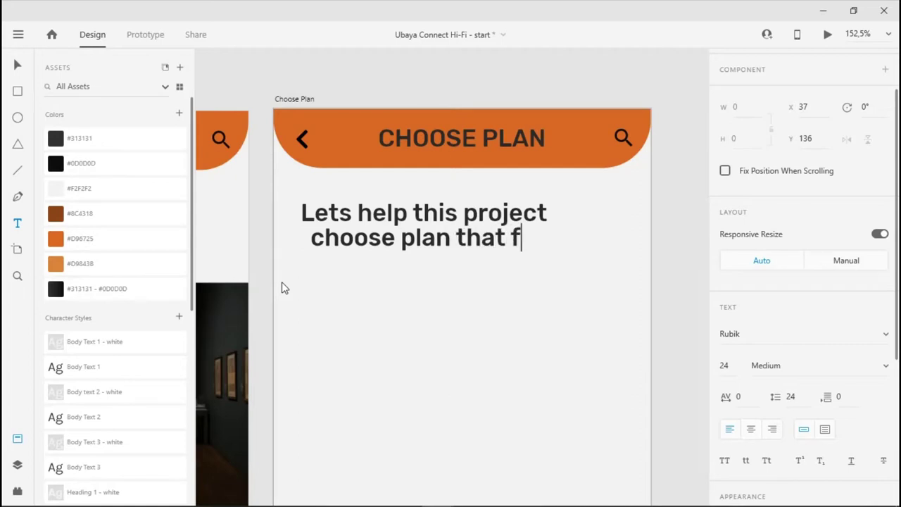
{"action": "key", "text": "BackSpace"}
{"action": "type", "text": "suitable to you"}
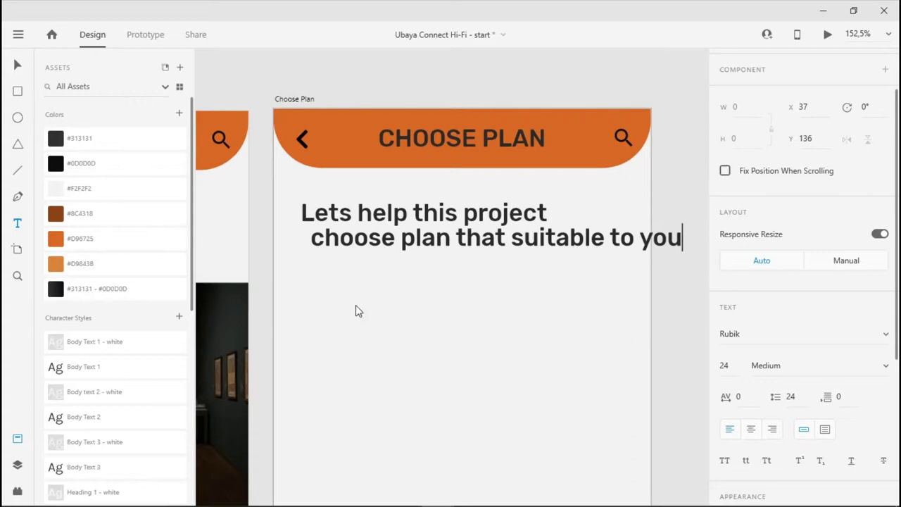
{"action": "key", "text": "Escape"}
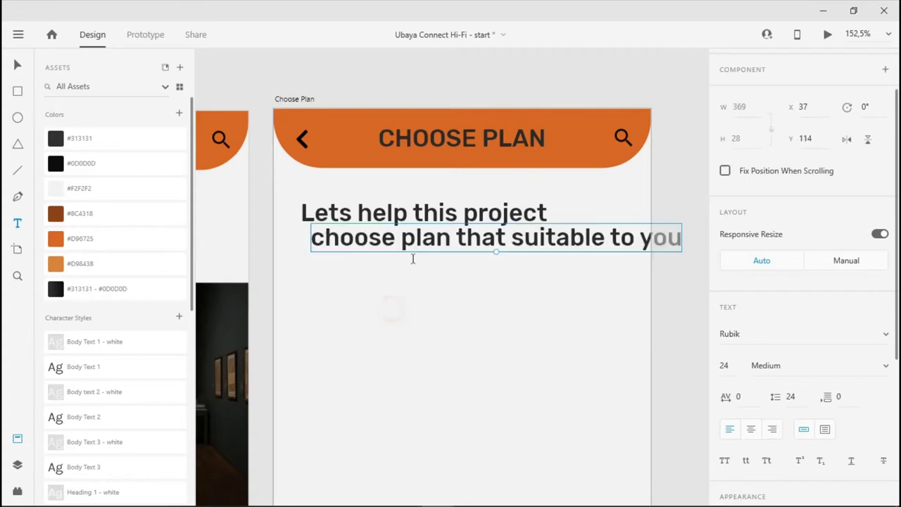
{"action": "key", "text": "Return"}
{"action": "key", "text": "Escape"}
{"action": "key", "text": "Return"}
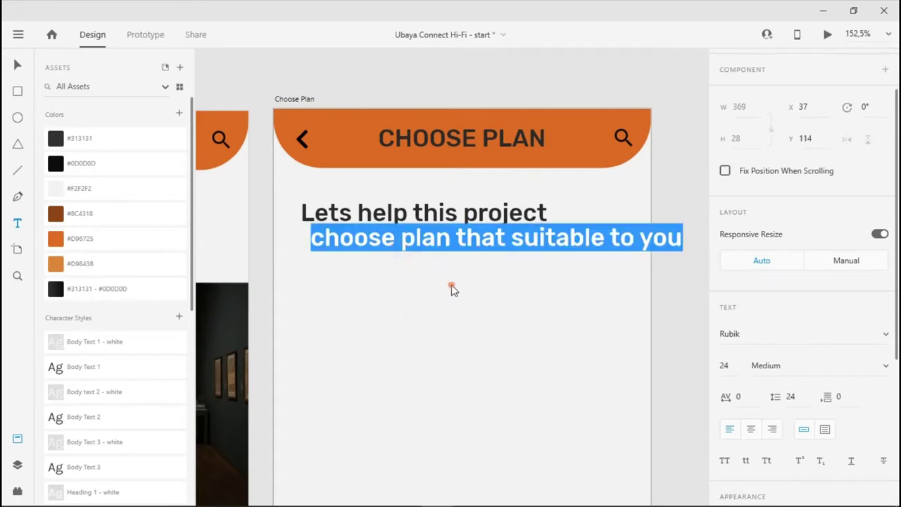
{"action": "key", "text": "Escape"}
Apply the Body Text 3 character style to the new line and align it under the heading at about X 27, Y 119
{"action": "left_click", "coordinate": [15, 65]}
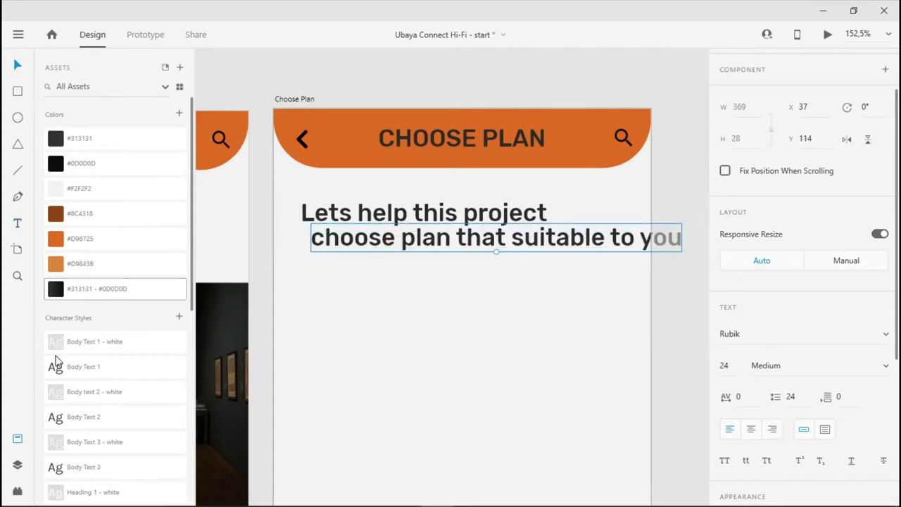
{"action": "scroll", "coordinate": [104, 311], "scroll_direction": "down", "scroll_amount": 5}
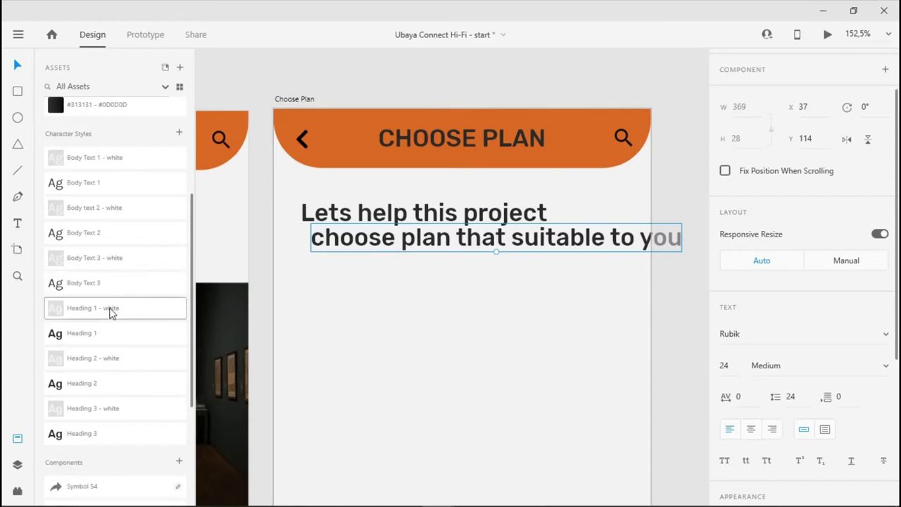
{"action": "left_click", "coordinate": [111, 284]}
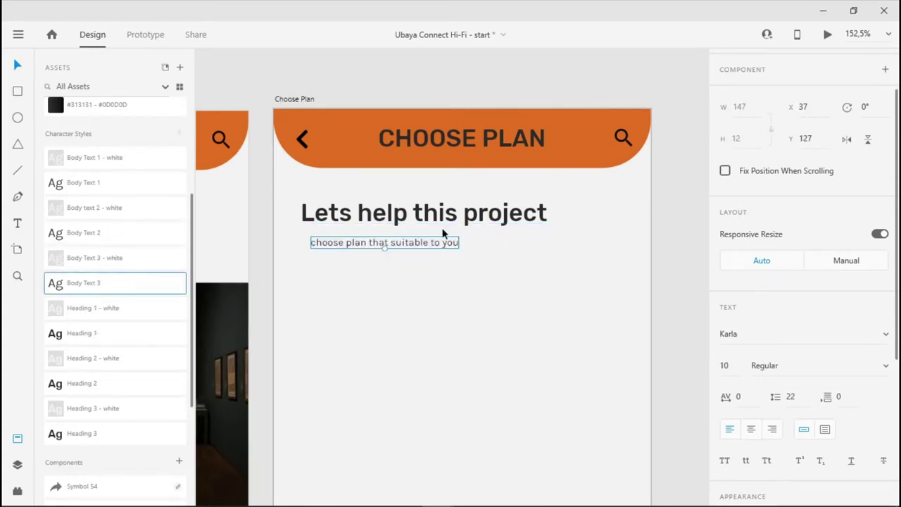
{"action": "left_click_drag", "start_coordinate": [447, 245], "coordinate": [438, 237]}
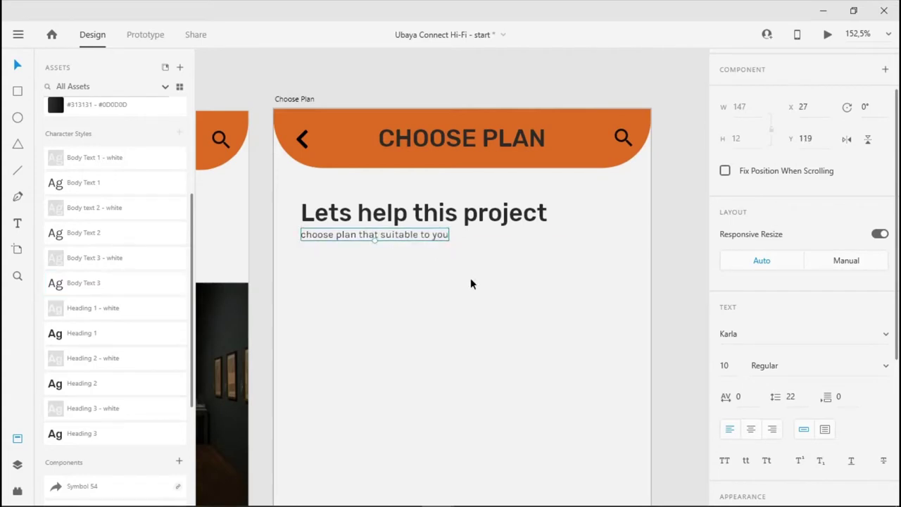
Copy the bottom navigation bar from the Project Details artboard to the foot of the Choose Plan artboard at X 0, Y 606
{"action": "left_click", "coordinate": [556, 294]}
{"action": "scroll", "coordinate": [558, 297], "scroll_direction": "down", "scroll_amount": 5}
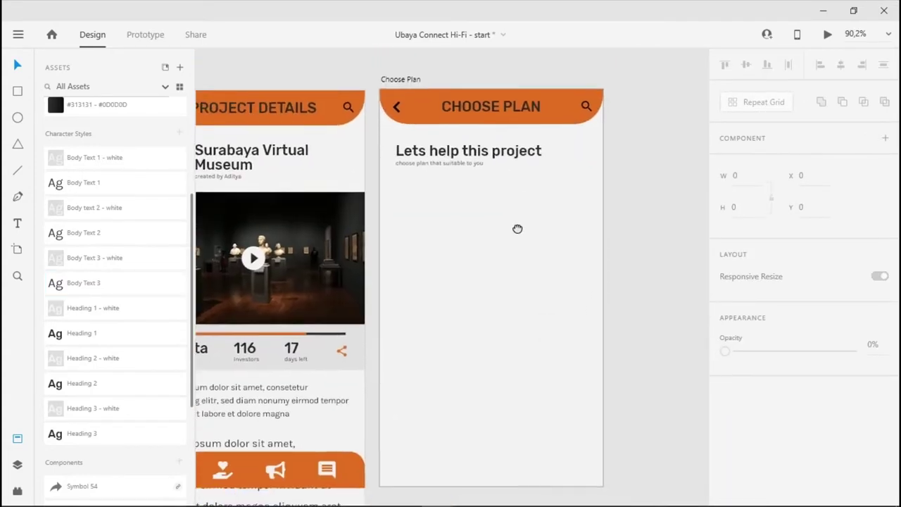
{"action": "scroll", "coordinate": [465, 345], "scroll_direction": "down", "scroll_amount": 5}
{"action": "scroll", "coordinate": [464, 345], "scroll_direction": "left", "scroll_amount": 2}
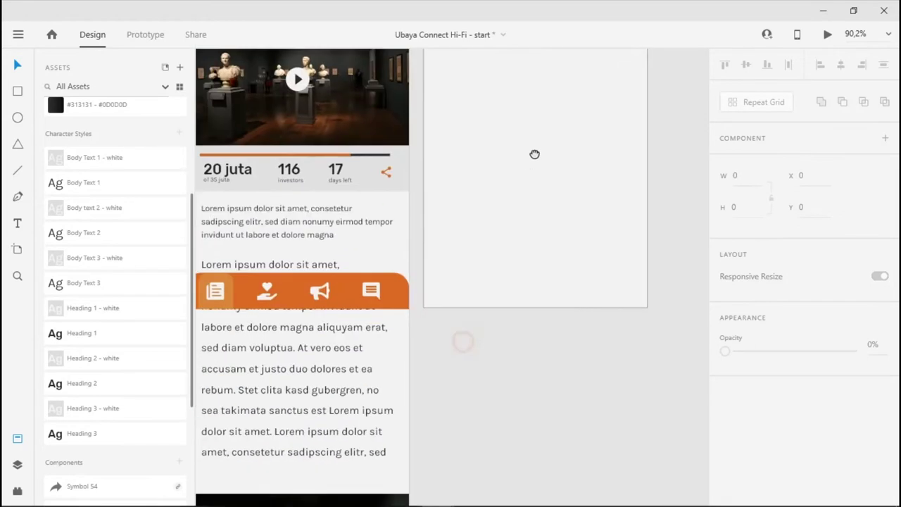
{"action": "left_click", "coordinate": [415, 276]}
{"action": "left_click_drag", "start_coordinate": [419, 279], "coordinate": [655, 277]}
{"action": "left_click_drag", "start_coordinate": [592, 281], "coordinate": [608, 288]}
{"action": "scroll", "coordinate": [628, 325], "scroll_direction": "up", "scroll_amount": 5}
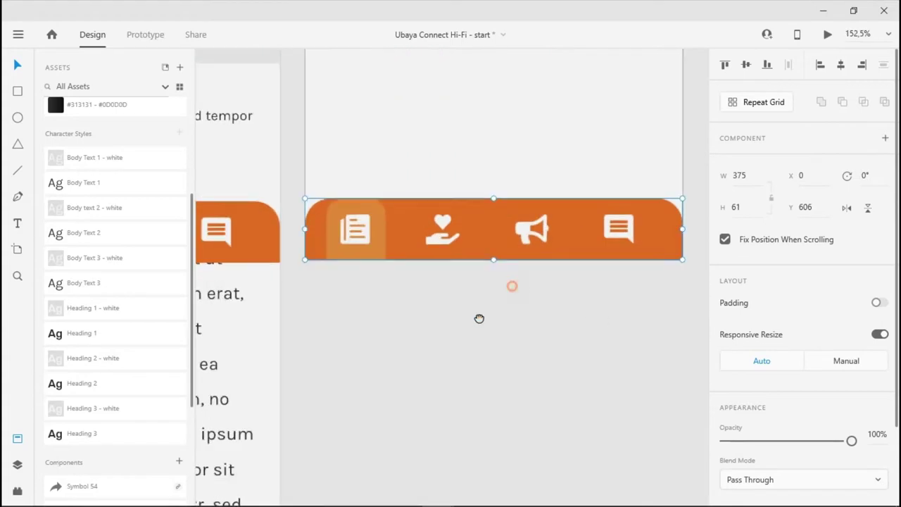
Move the navigation bar's active-tab highlight behind the heart-in-hand icon at X 107 on the Choose Plan artboard
{"action": "scroll", "coordinate": [479, 318], "scroll_direction": "up", "scroll_amount": 5}
{"action": "double_click", "coordinate": [366, 308]}
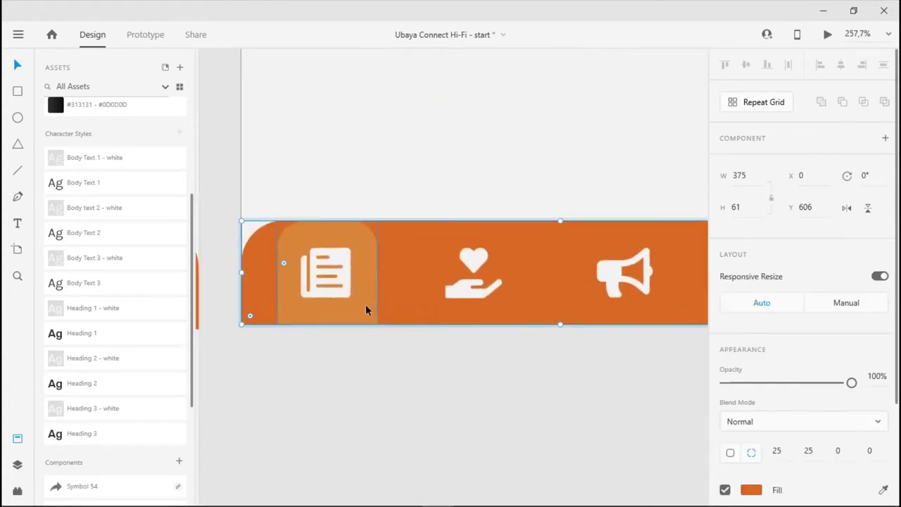
{"action": "key", "text": "shift+Right"}
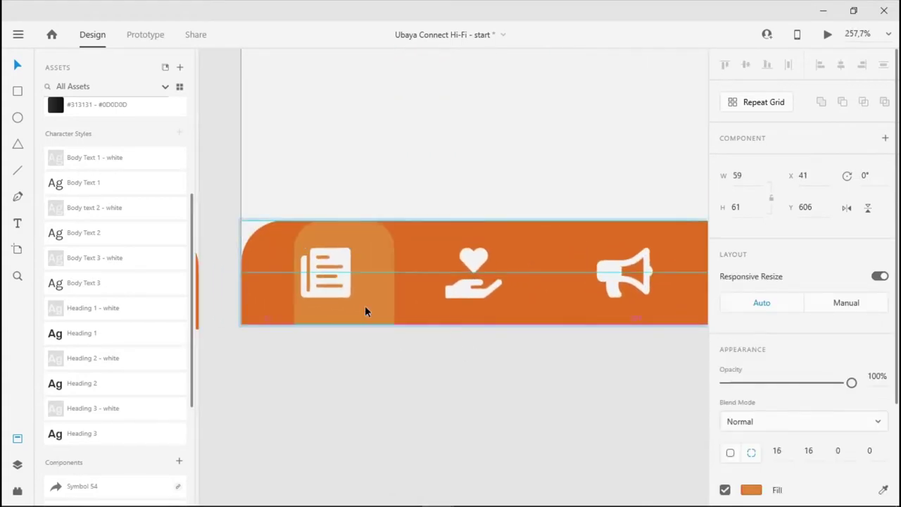
{"action": "key", "text": "shift+Right"}
{"action": "key", "text": "shift+Right"}
{"action": "key", "text": "shift+Right"}
{"action": "key", "text": "shift+Right"}
{"action": "key", "text": "shift+Right"}
{"action": "key", "text": "shift+Right"}
{"action": "key", "text": "shift+Right"}
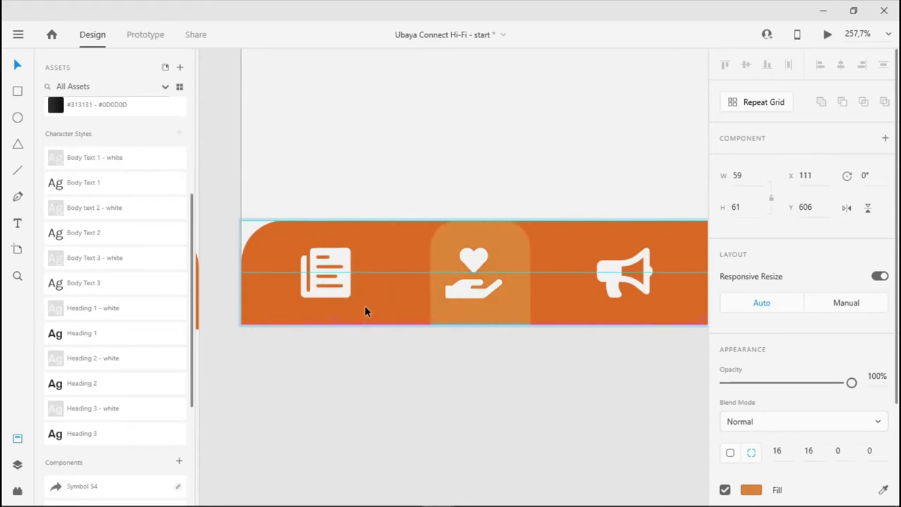
{"action": "key", "text": "Left"}
{"action": "key", "text": "Left"}
{"action": "key", "text": "Left"}
{"action": "key", "text": "Left"}
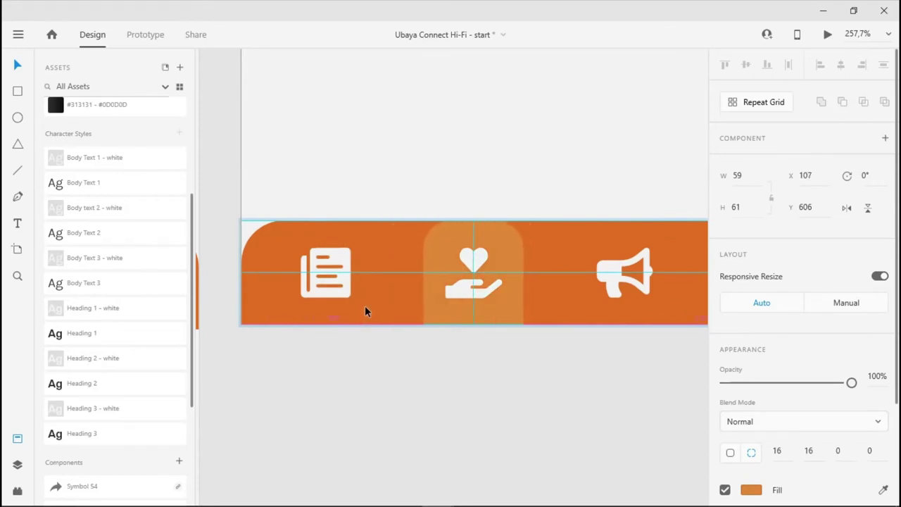
{"action": "left_click", "coordinate": [408, 370]}
{"action": "scroll", "coordinate": [435, 356], "scroll_direction": "down", "scroll_amount": 5}
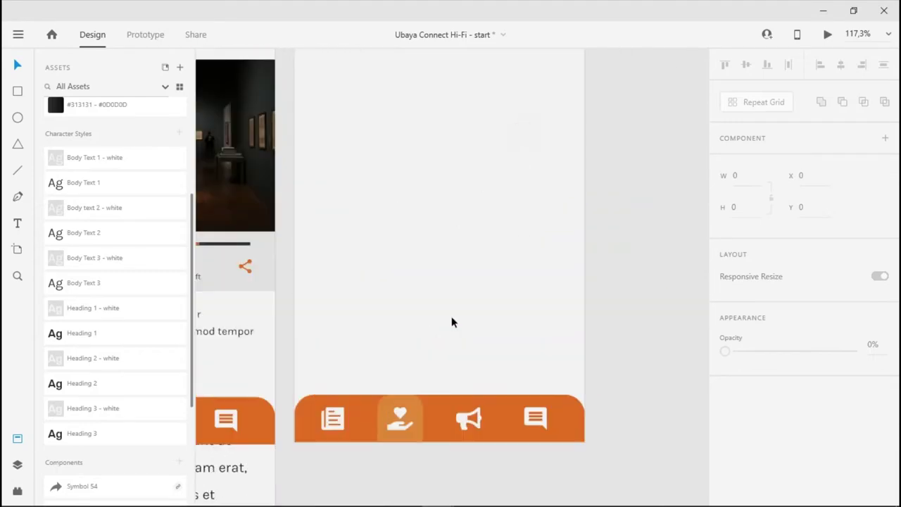
{"action": "scroll", "coordinate": [452, 322], "scroll_direction": "down", "scroll_amount": 4}
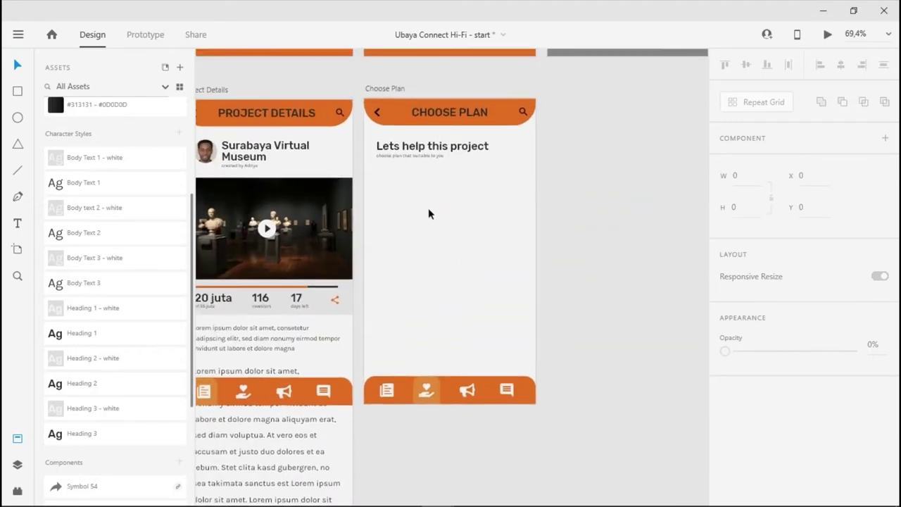
Switch to the stickersheet-components document in Adobe XD
{"action": "key", "text": "alt+Tab"}
{"action": "key", "text": "alt+Tab"}
{"action": "key", "text": "alt+Tab"}
{"action": "key", "text": "alt+Tab"}
{"action": "key", "text": "alt+Tab"}
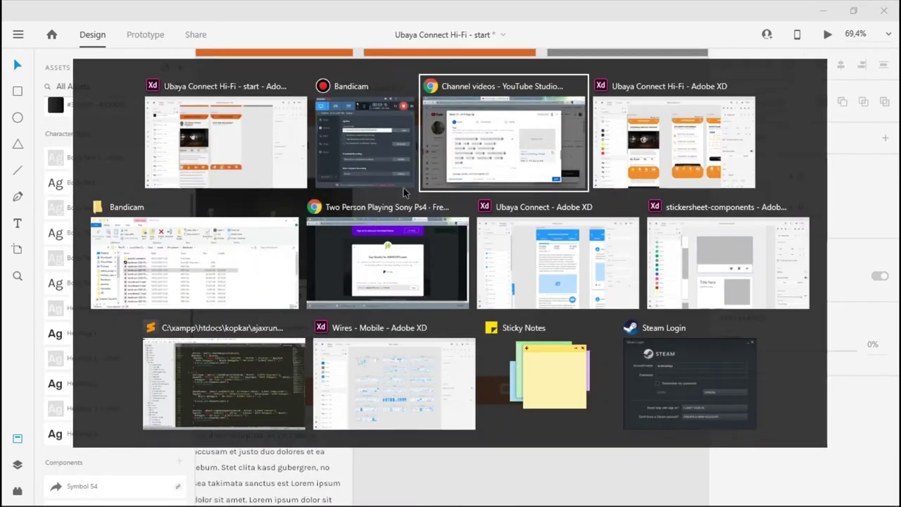
{"action": "key", "text": "alt+Tab"}
{"action": "key", "text": "alt+Tab"}
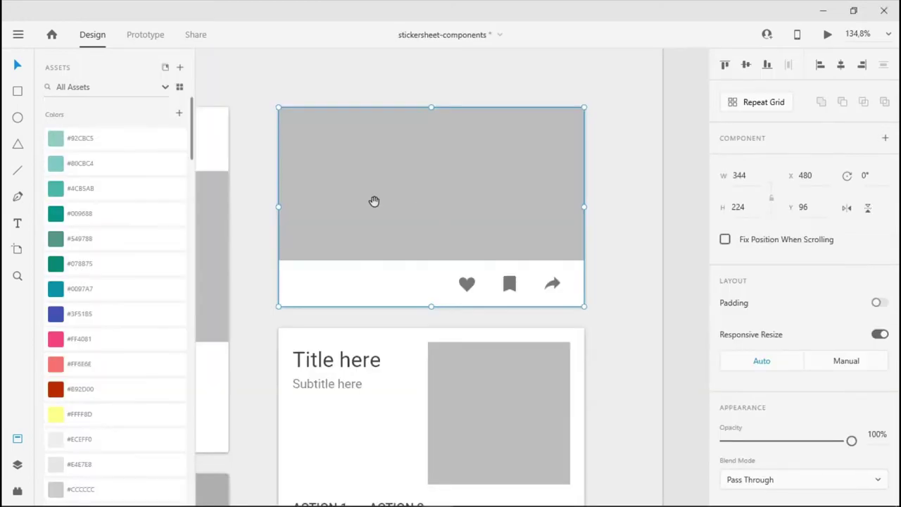
Look through the sticker sheet's component artboards, including Lists, Cards, Grid and Dialogs, for a layout suitable for the plan options
{"action": "left_click_drag", "start_coordinate": [349, 193], "coordinate": [547, 145]}
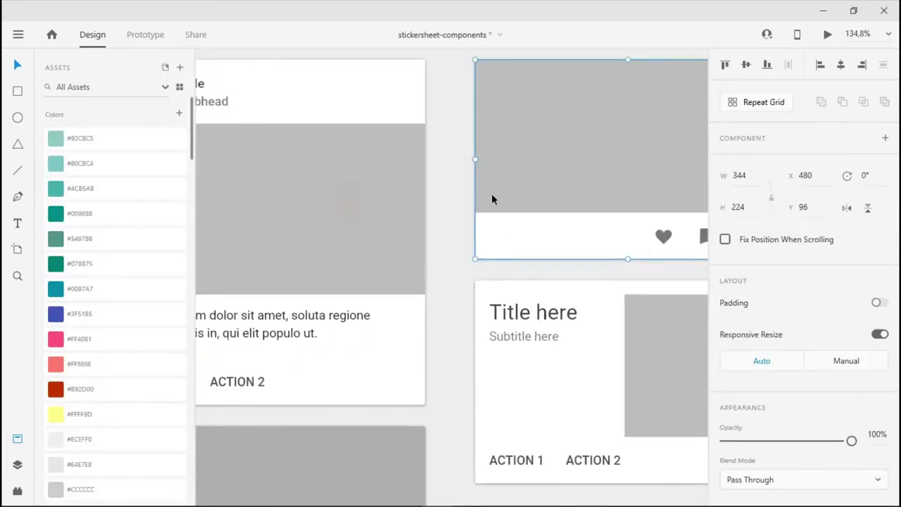
{"action": "scroll", "coordinate": [441, 233], "scroll_direction": "down", "scroll_amount": 6}
{"action": "left_click_drag", "start_coordinate": [392, 197], "coordinate": [667, 230]}
{"action": "left_click_drag", "start_coordinate": [496, 356], "coordinate": [561, 216]}
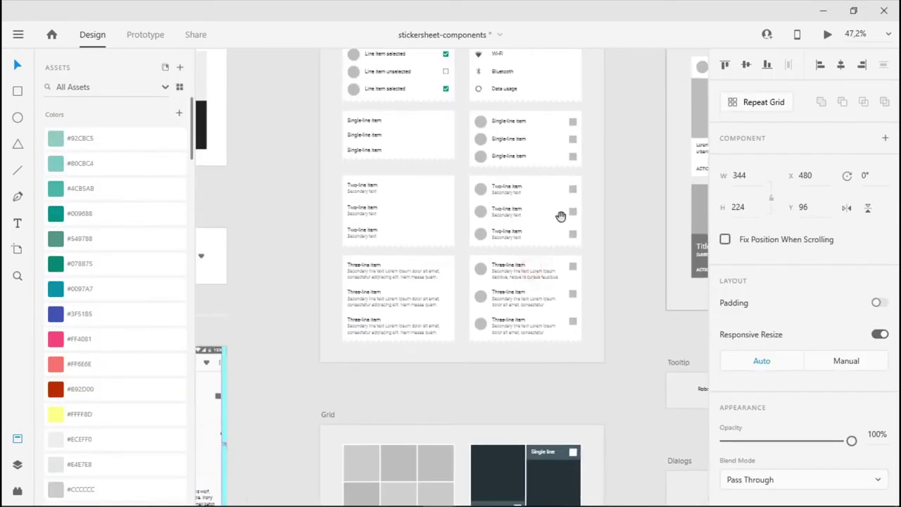
{"action": "left_click_drag", "start_coordinate": [296, 249], "coordinate": [490, 135]}
{"action": "scroll", "coordinate": [609, 209], "scroll_direction": "down", "scroll_amount": 5}
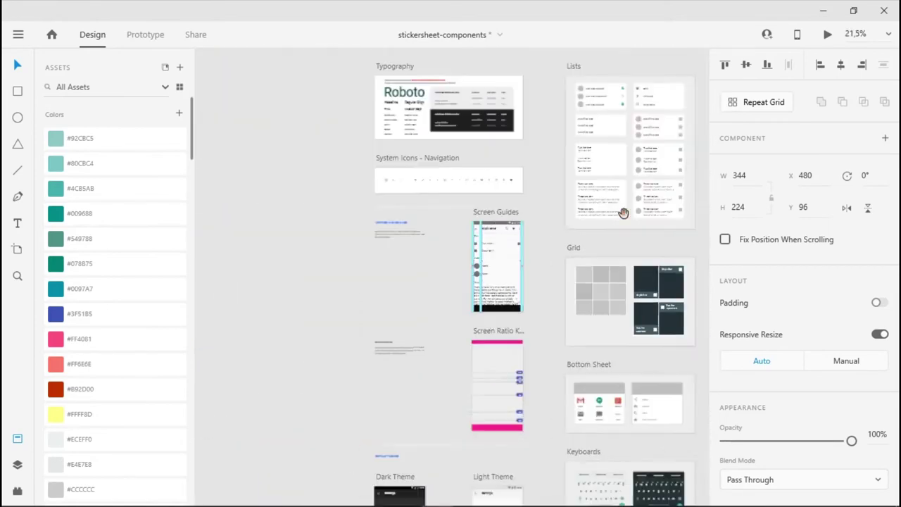
{"action": "left_click_drag", "start_coordinate": [624, 214], "coordinate": [497, 232]}
{"action": "left_click_drag", "start_coordinate": [574, 258], "coordinate": [390, 164]}
{"action": "scroll", "coordinate": [497, 207], "scroll_direction": "right", "scroll_amount": 10}
{"action": "scroll", "coordinate": [497, 207], "scroll_direction": "up", "scroll_amount": 2}
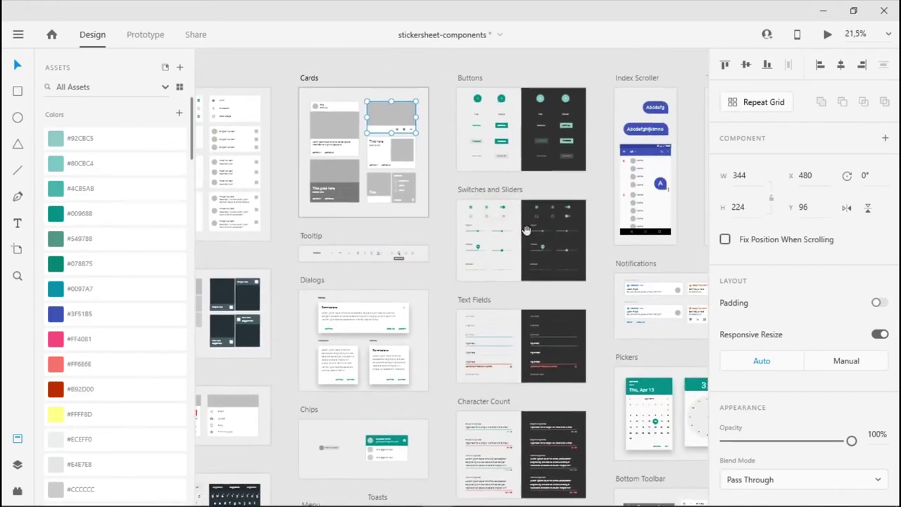
{"action": "scroll", "coordinate": [437, 218], "scroll_direction": "down", "scroll_amount": 3}
{"action": "scroll", "coordinate": [437, 218], "scroll_direction": "left", "scroll_amount": 8}
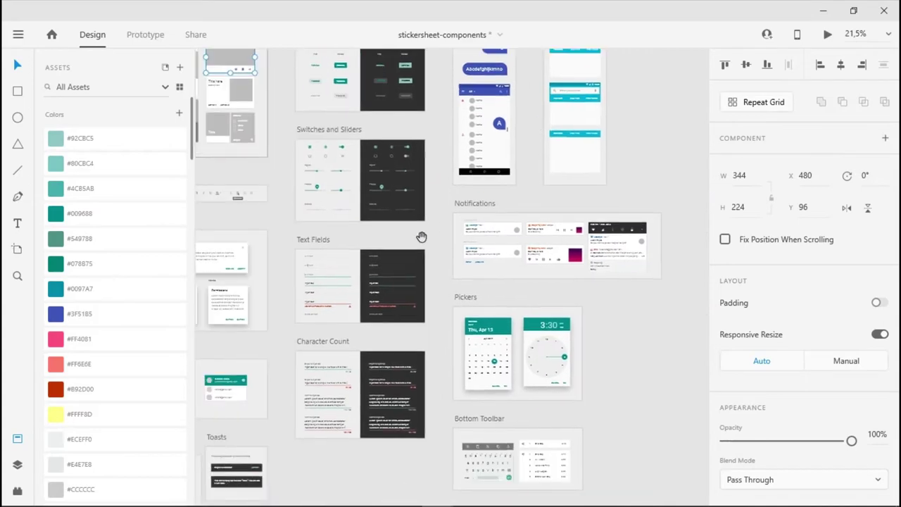
{"action": "scroll", "coordinate": [493, 246], "scroll_direction": "left", "scroll_amount": 3}
{"action": "scroll", "coordinate": [493, 246], "scroll_direction": "down", "scroll_amount": 1}
{"action": "scroll", "coordinate": [542, 241], "scroll_direction": "left", "scroll_amount": 5}
{"action": "scroll", "coordinate": [542, 241], "scroll_direction": "down", "scroll_amount": 2}
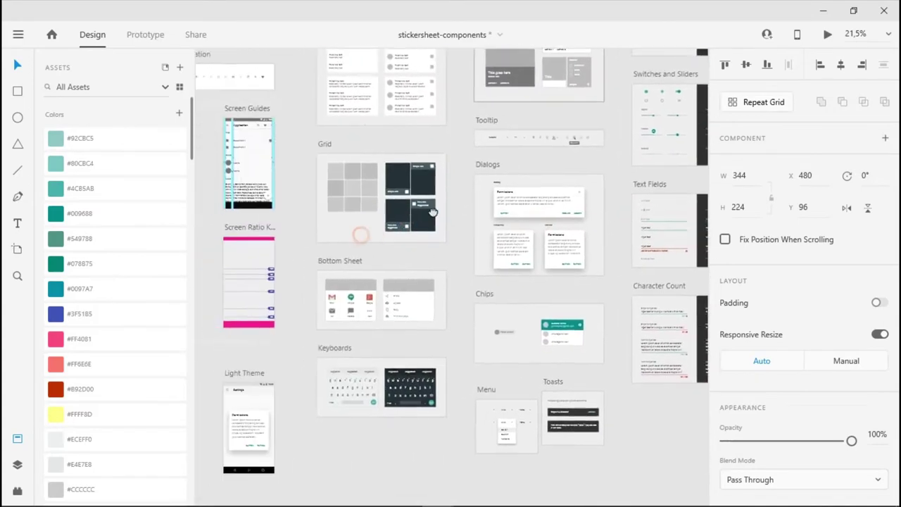
{"action": "scroll", "coordinate": [434, 212], "scroll_direction": "up", "scroll_amount": 5}
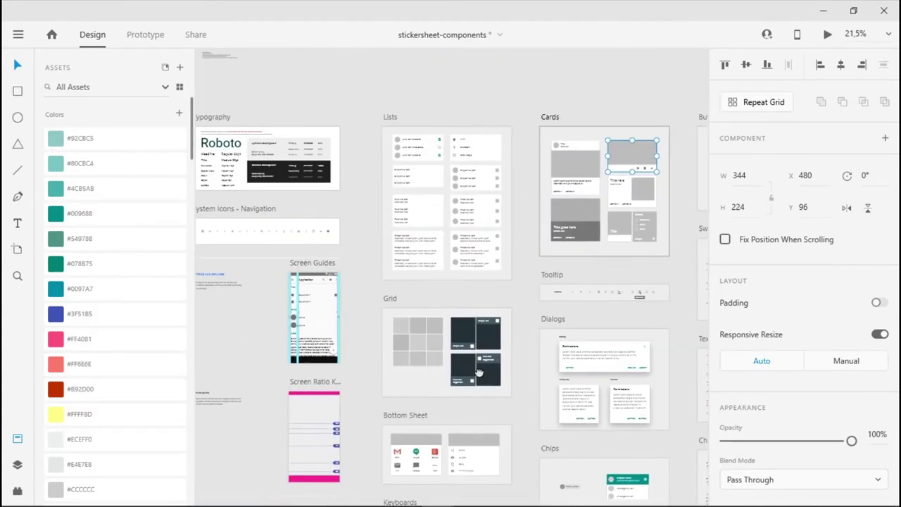
{"action": "scroll", "coordinate": [449, 246], "scroll_direction": "up", "scroll_amount": 6}
{"action": "scroll", "coordinate": [406, 264], "scroll_direction": "up", "scroll_amount": 6}
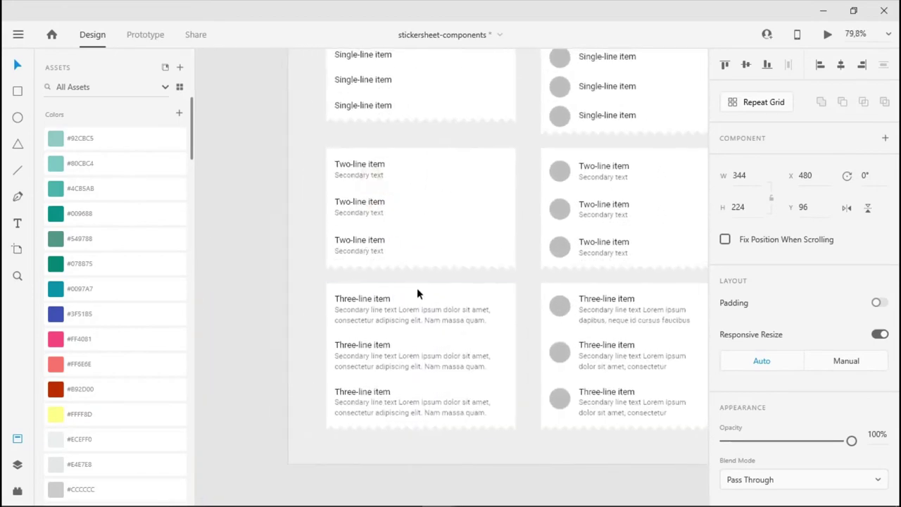
Copy the text-only three-line list into the Choose Plan artboard and place it below the subheading at X 12, Y 157
{"action": "left_click", "coordinate": [520, 315]}
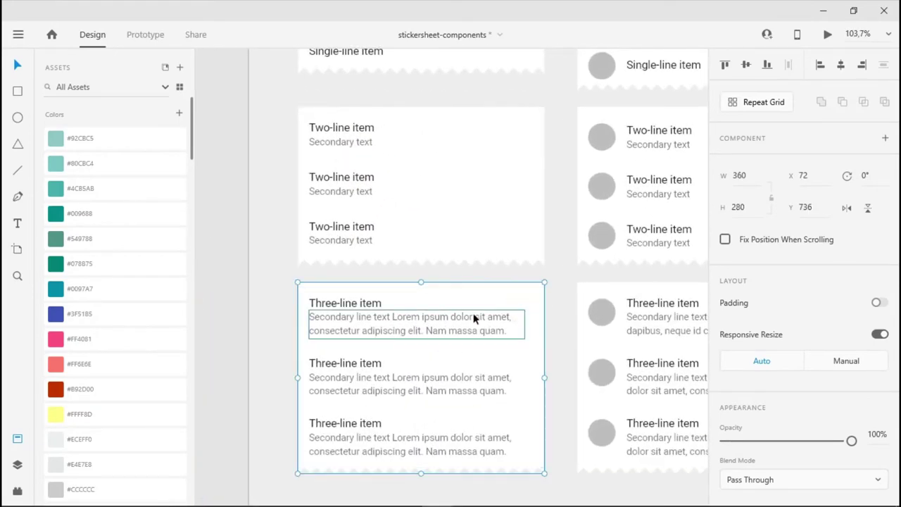
{"action": "key", "text": "alt+Tab"}
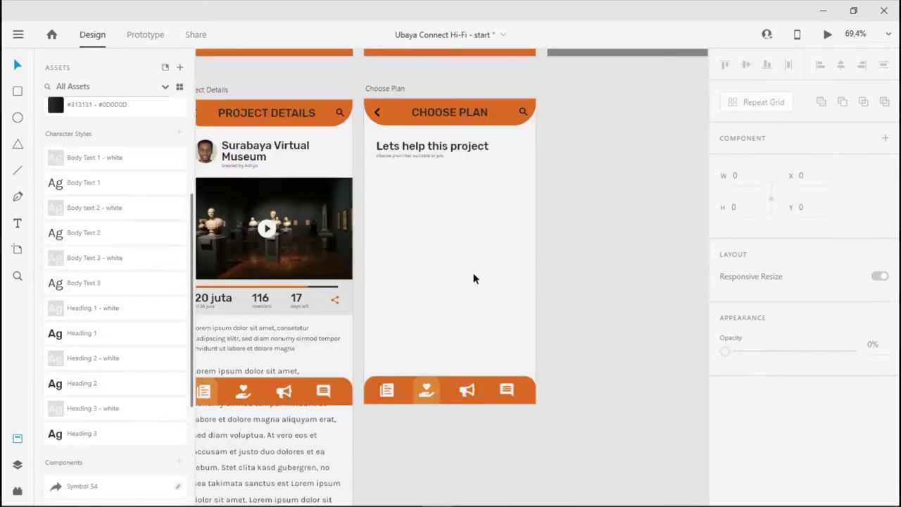
{"action": "key", "text": "ctrl+v"}
{"action": "scroll", "coordinate": [497, 265], "scroll_direction": "up", "scroll_amount": 4}
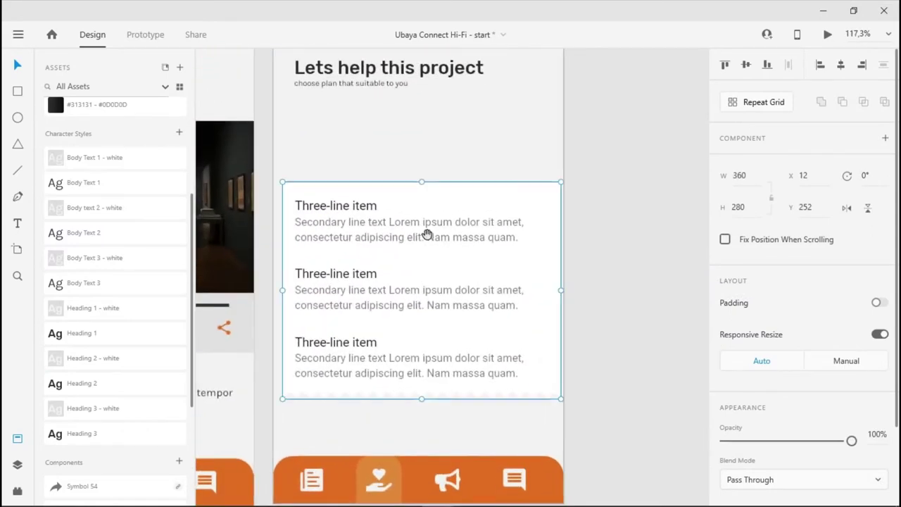
{"action": "left_click_drag", "start_coordinate": [432, 238], "coordinate": [441, 165]}
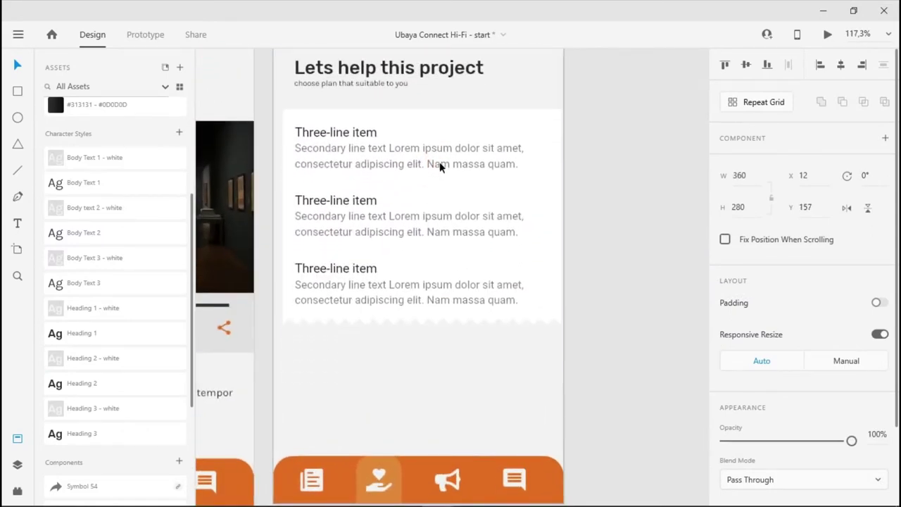
{"action": "left_click_drag", "start_coordinate": [499, 186], "coordinate": [568, 224]}
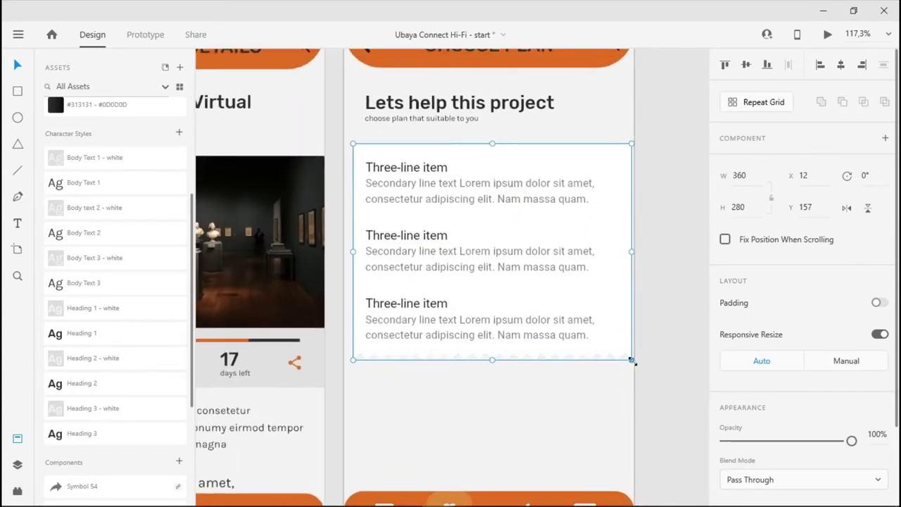
Shift the pasted three-line list to X 15, keeping its original size
{"action": "left_click_drag", "start_coordinate": [632, 360], "coordinate": [606, 348]}
{"action": "key", "text": "ctrl+z"}
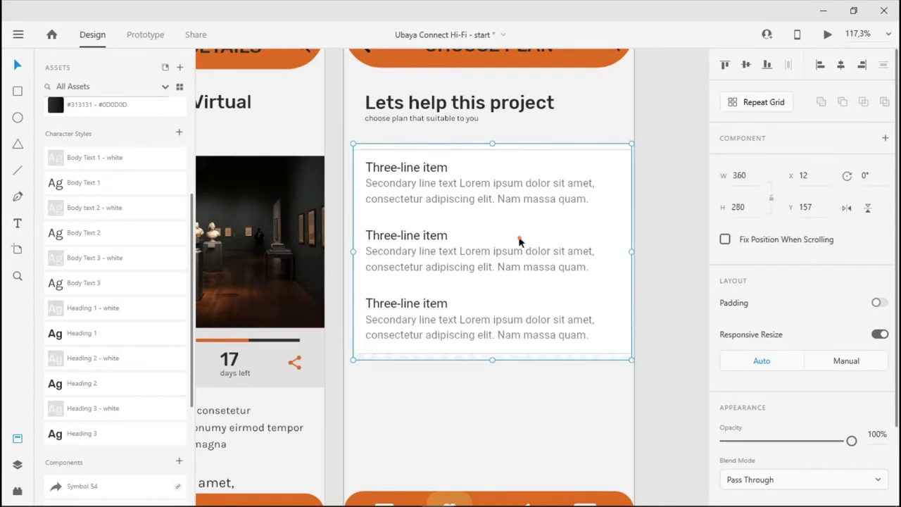
{"action": "left_click_drag", "start_coordinate": [520, 241], "coordinate": [522, 242]}
Ungroup the pasted list and the repeat grid inside it into separate items
{"action": "right_click", "coordinate": [505, 191]}
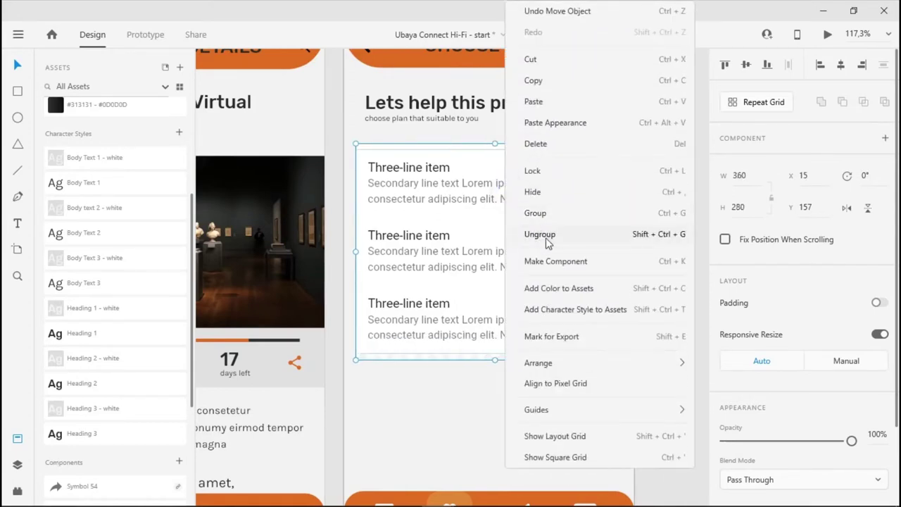
{"action": "left_click", "coordinate": [548, 235]}
{"action": "right_click", "coordinate": [572, 227]}
{"action": "left_click", "coordinate": [528, 203]}
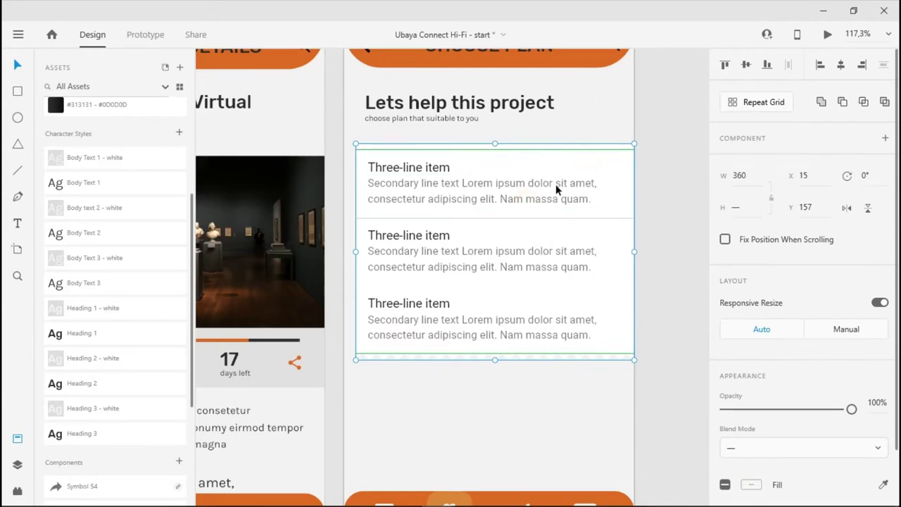
{"action": "right_click", "coordinate": [556, 189]}
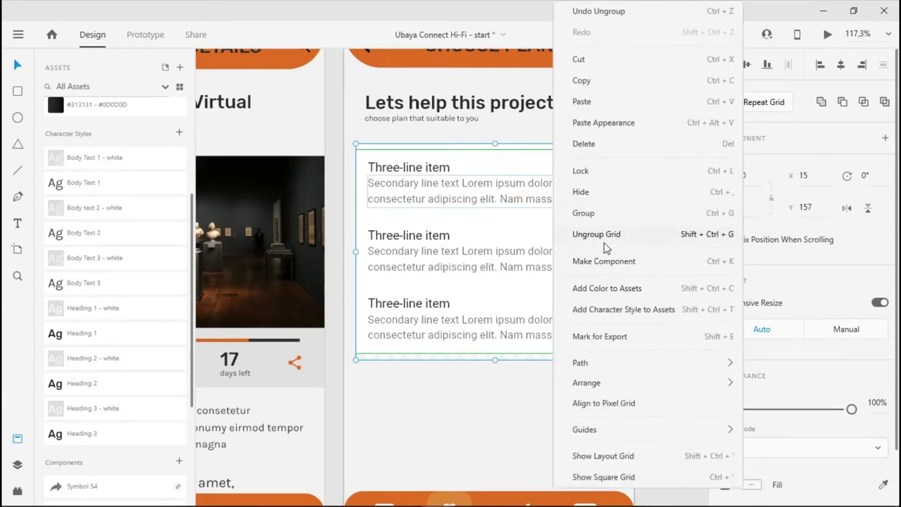
{"action": "left_click", "coordinate": [584, 247]}
{"action": "left_click_drag", "start_coordinate": [665, 224], "coordinate": [386, 363]}
{"action": "left_click", "coordinate": [663, 319]}
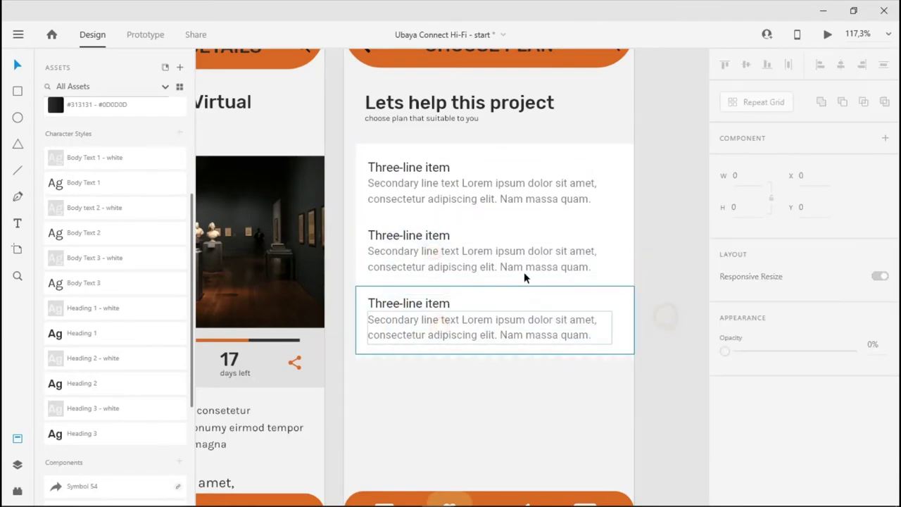
Delete the second and third items of the list, leaving only the first one
{"action": "left_click", "coordinate": [522, 275]}
{"action": "key", "text": "Delete"}
{"action": "left_click", "coordinate": [518, 310]}
{"action": "key", "text": "Delete"}
{"action": "left_click", "coordinate": [635, 321]}
{"action": "left_click", "coordinate": [577, 309]}
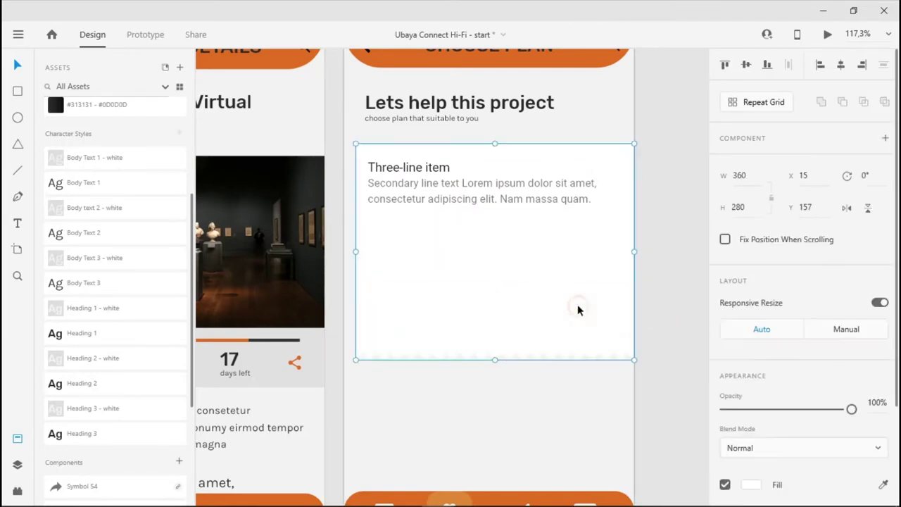
{"action": "double_click", "coordinate": [541, 345]}
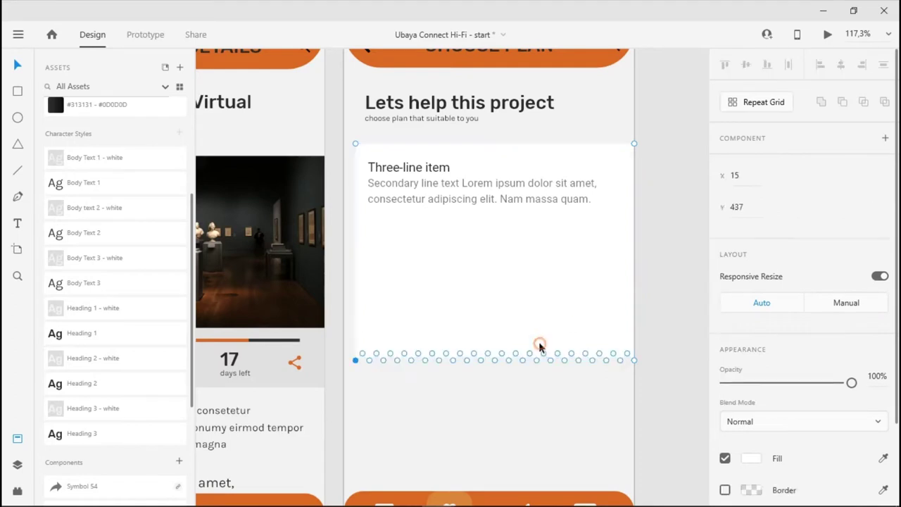
{"action": "left_click", "coordinate": [493, 292]}
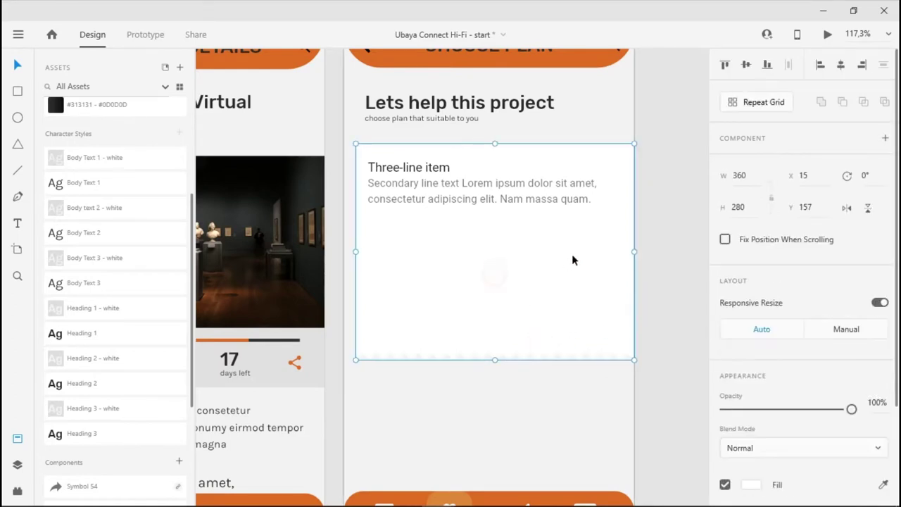
Apply the Heading 3 character style to the remaining list item's "Three-line item" title
{"action": "double_click", "coordinate": [427, 180]}
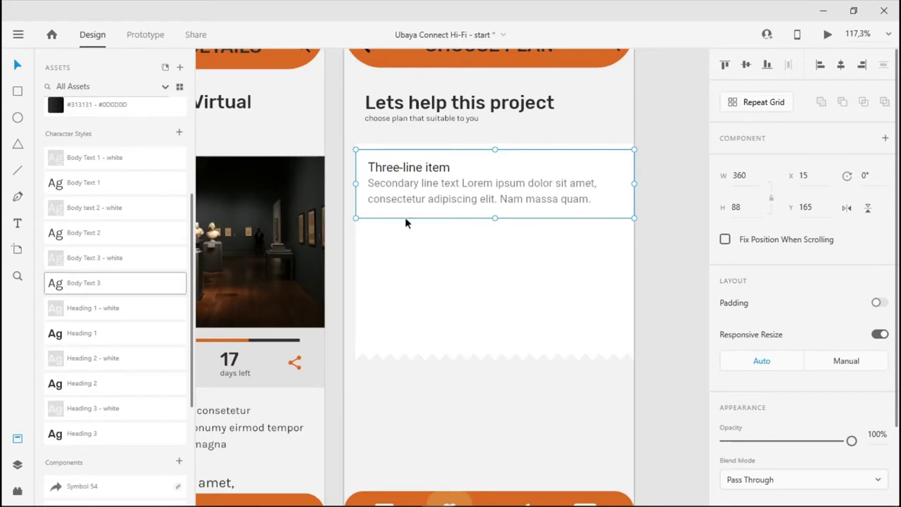
{"action": "left_click", "coordinate": [434, 172]}
{"action": "left_click", "coordinate": [98, 383]}
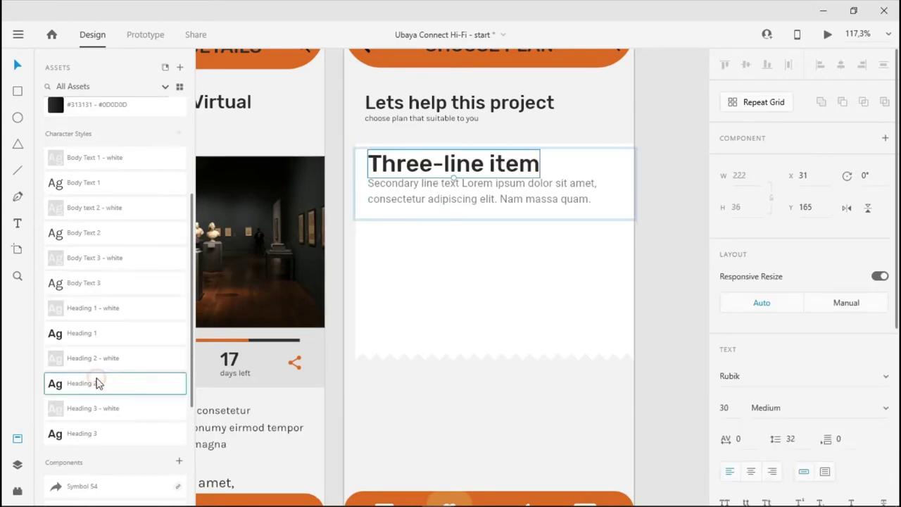
{"action": "left_click", "coordinate": [97, 433]}
Apply the Body Text 2 character style to the list item's secondary text
{"action": "left_click", "coordinate": [425, 200]}
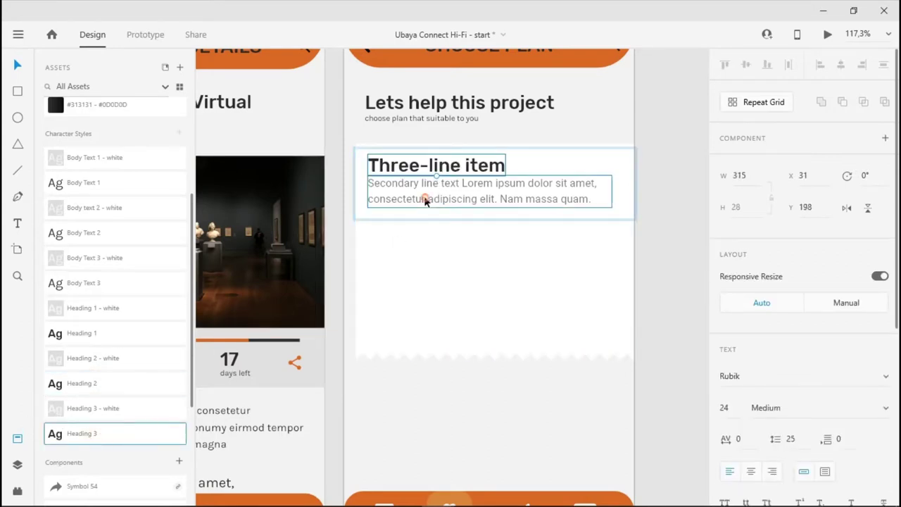
{"action": "left_click", "coordinate": [89, 189]}
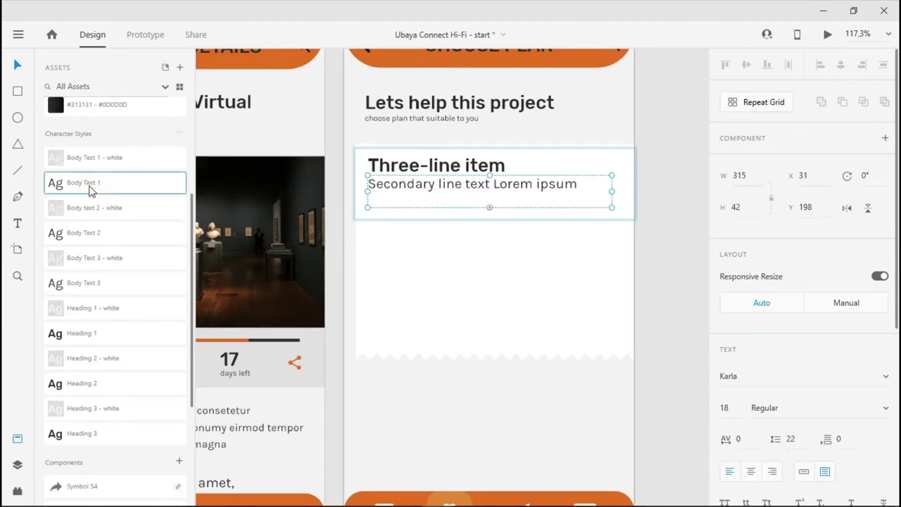
{"action": "left_click", "coordinate": [96, 233]}
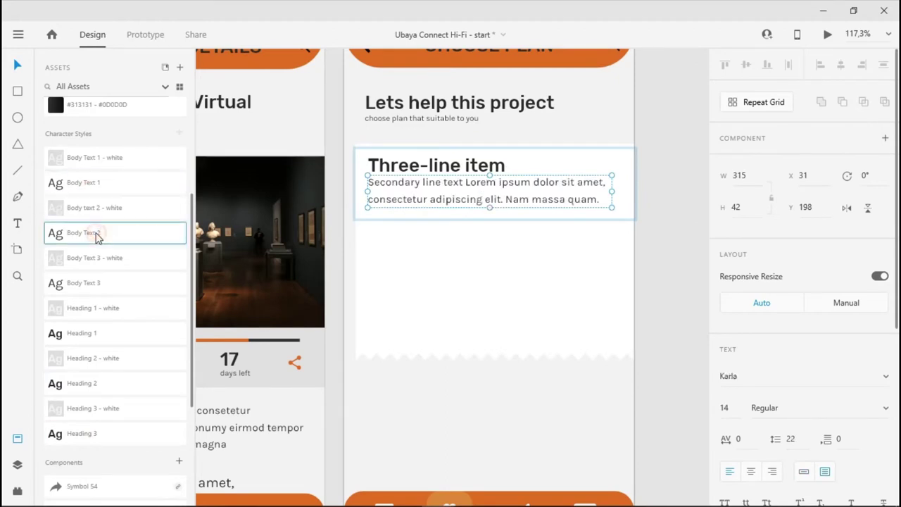
{"action": "left_click", "coordinate": [668, 201]}
Replace the list item's "Three-line item" title with "Entry - 100.000"
{"action": "left_click", "coordinate": [488, 166]}
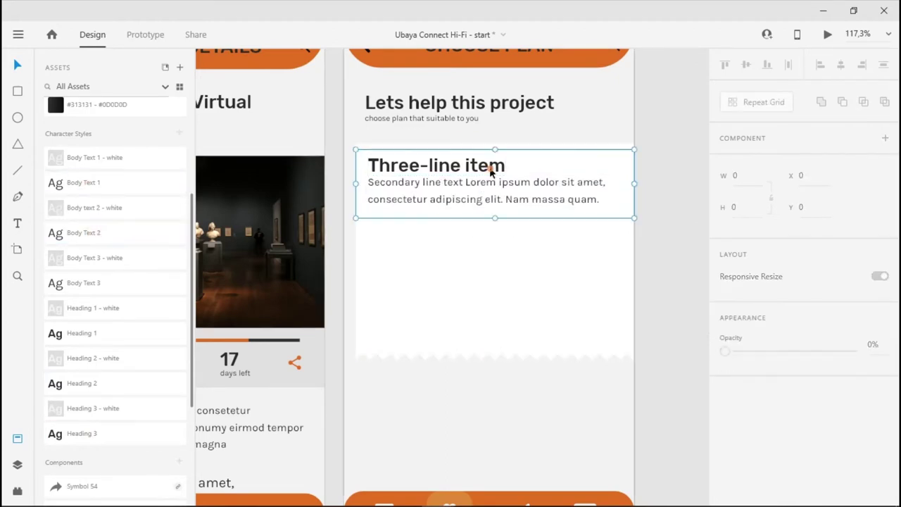
{"action": "double_click", "coordinate": [489, 166]}
{"action": "double_click", "coordinate": [490, 169]}
{"action": "type", "text": "E"}
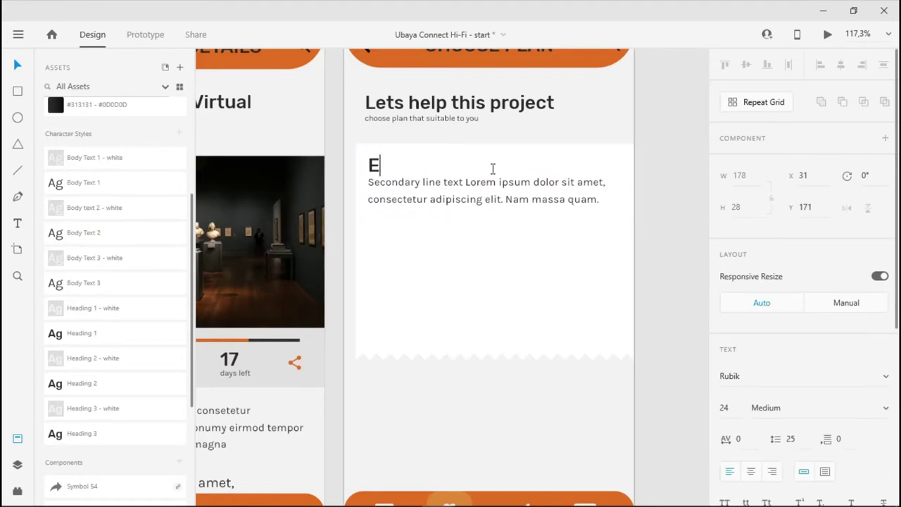
{"action": "type", "text": "ntry "}
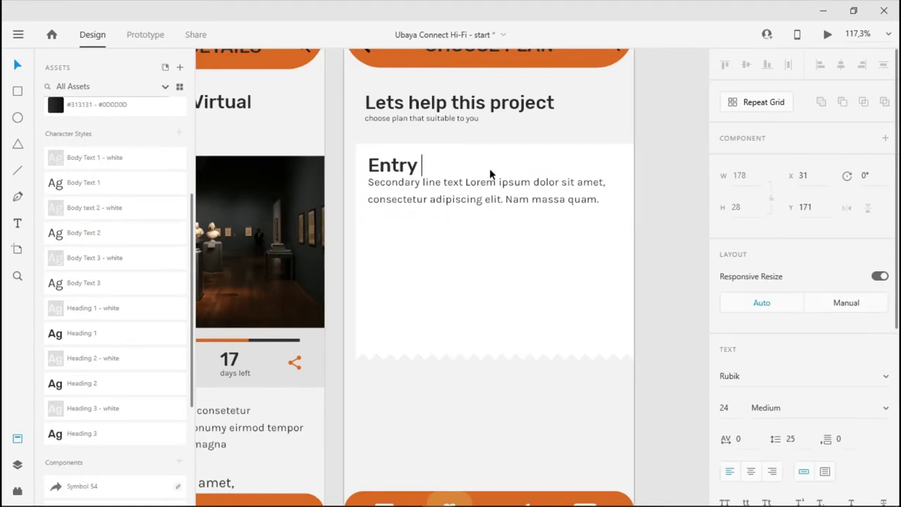
{"action": "type", "text": "- 100.000"}
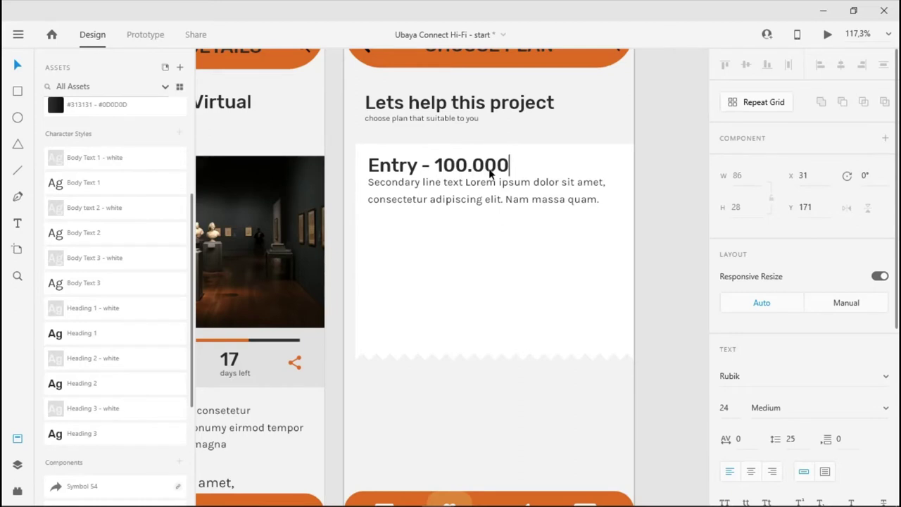
{"action": "type", "text": "IDR"}
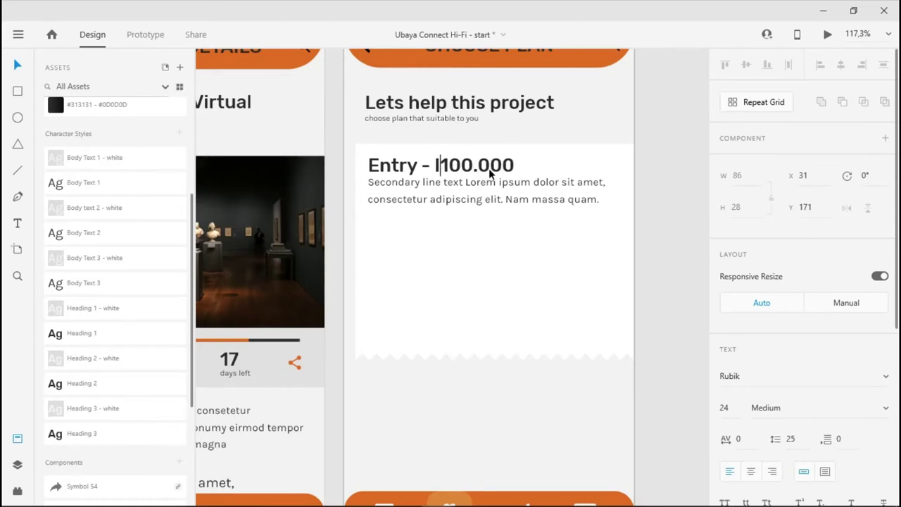
Insert the currency code IDR before the amount so the title reads "Entry - IDR 100.000"
{"action": "key", "text": "BackSpace"}
{"action": "key", "text": "BackSpace"}
{"action": "key", "text": "BackSpace"}
{"action": "type", "text": "IDR"}
{"action": "key", "text": "Escape"}
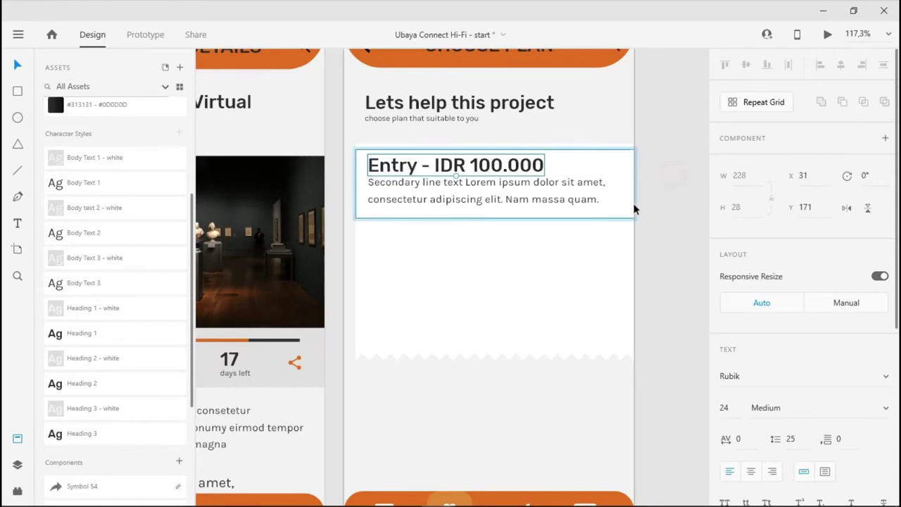
Delete the white background shape behind the Entry plan item
{"action": "scroll", "coordinate": [448, 200], "scroll_direction": "up", "scroll_amount": 1}
{"action": "key", "text": "Escape"}
{"action": "left_click", "coordinate": [448, 199]}
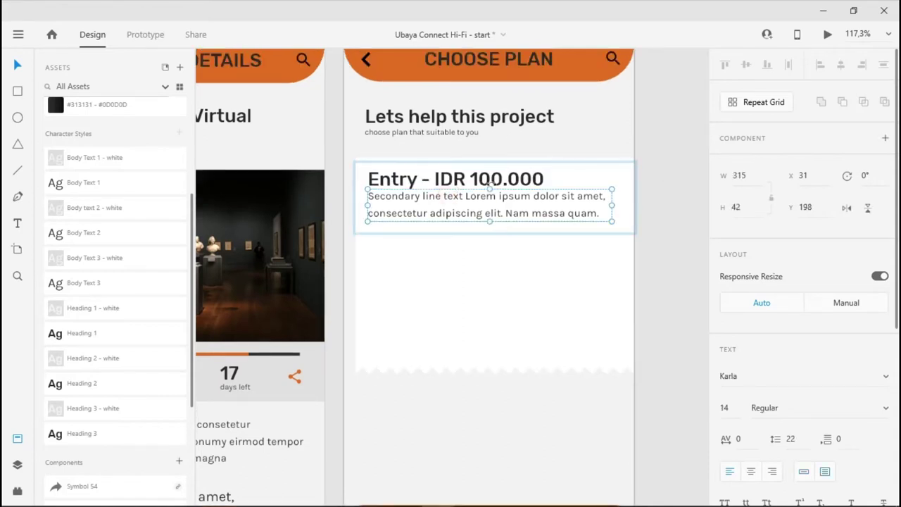
{"action": "left_click", "coordinate": [493, 183]}
{"action": "left_click", "coordinate": [596, 218]}
{"action": "left_click", "coordinate": [645, 218]}
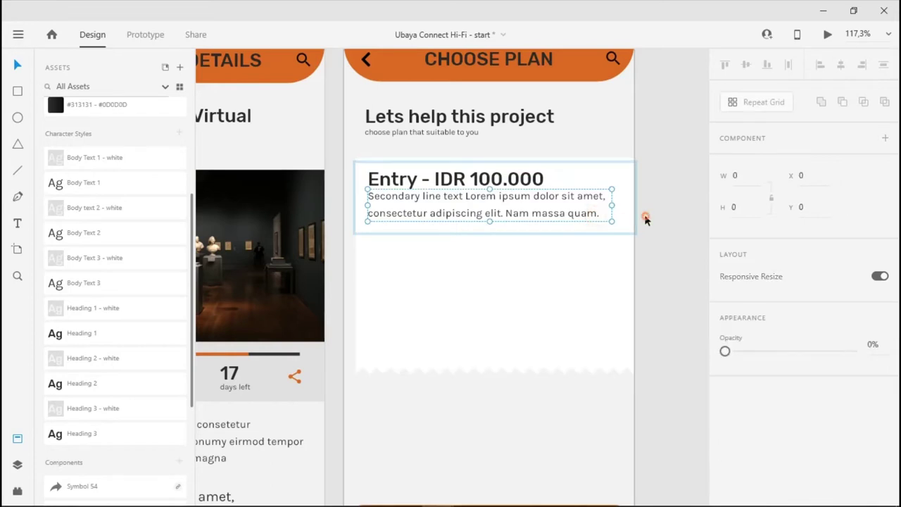
{"action": "left_click", "coordinate": [622, 220]}
{"action": "key", "text": "Delete"}
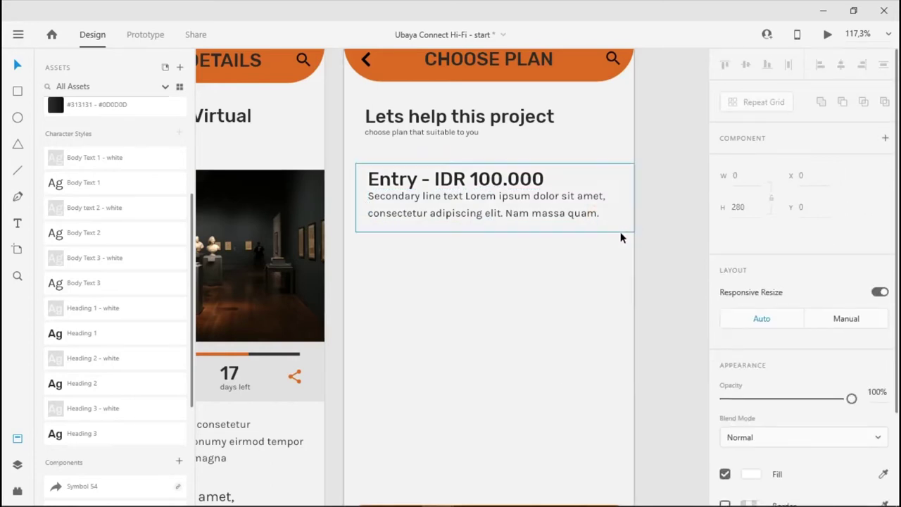
Turn the Entry plan item into a repeat grid and extend it downward to four rows, about 423 high
{"action": "left_click", "coordinate": [619, 240]}
{"action": "left_click", "coordinate": [615, 223]}
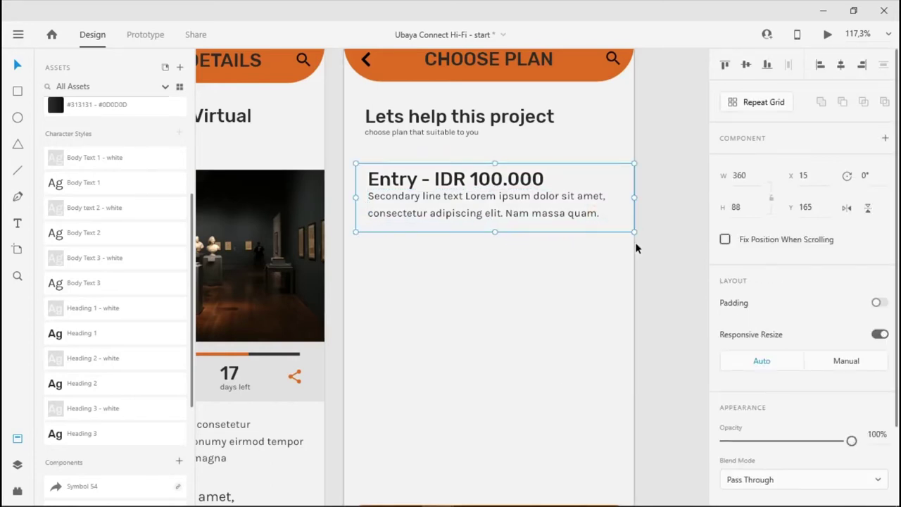
{"action": "left_click", "coordinate": [599, 237]}
{"action": "left_click", "coordinate": [598, 221]}
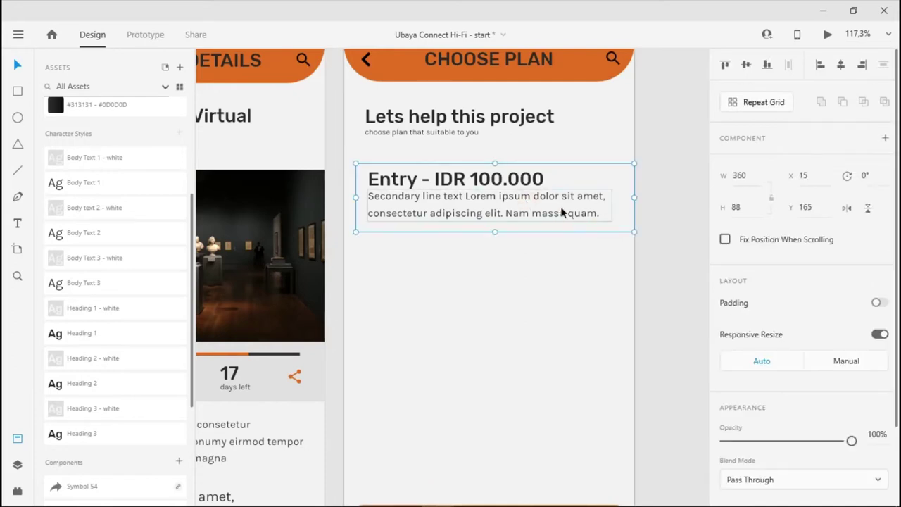
{"action": "left_click", "coordinate": [765, 103]}
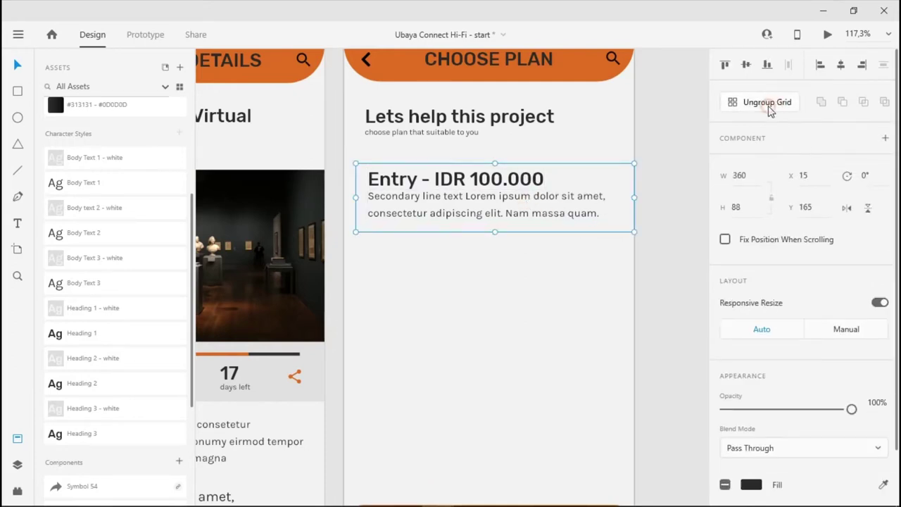
{"action": "left_click_drag", "start_coordinate": [494, 233], "coordinate": [495, 488]}
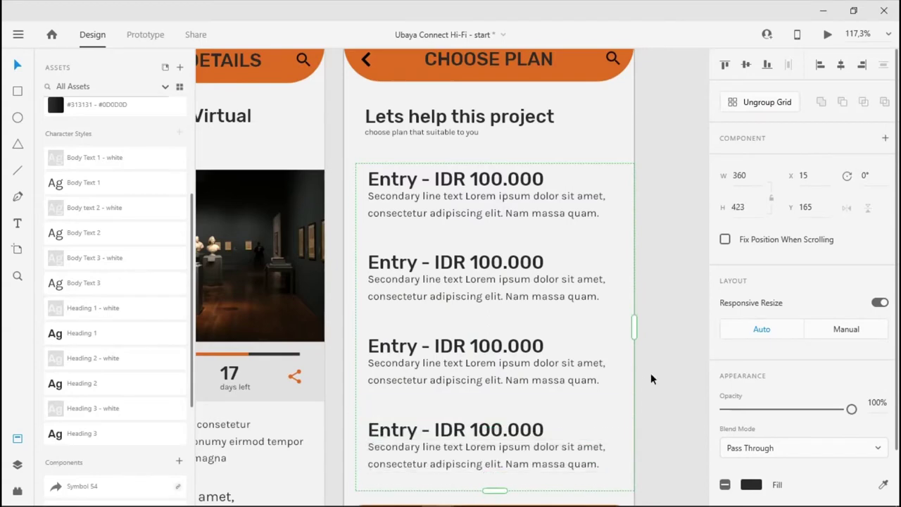
Tighten the vertical gap in the repeat grid so the plan items repeat about every 92 px
{"action": "scroll", "coordinate": [650, 376], "scroll_direction": "down", "scroll_amount": 3}
{"action": "left_click_drag", "start_coordinate": [570, 343], "coordinate": [570, 328]}
{"action": "left_click", "coordinate": [661, 282]}
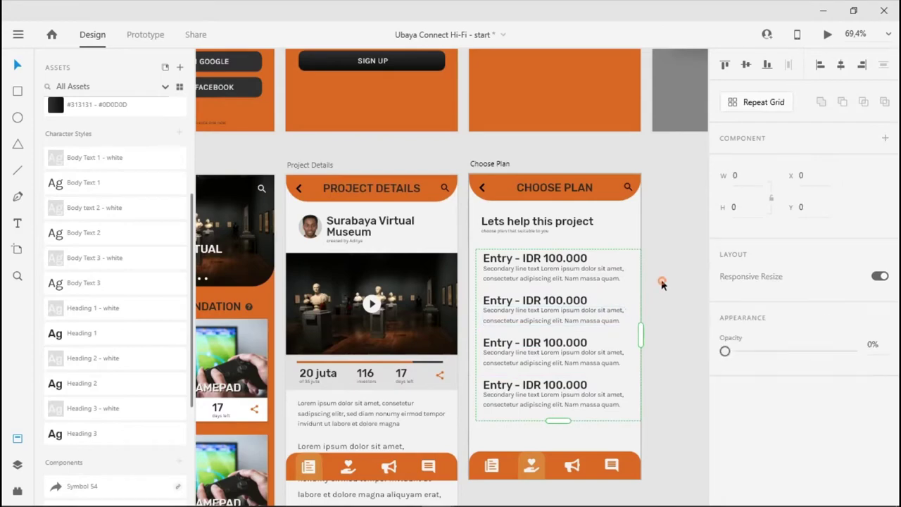
Nudge the whole repeat grid of plan items to the right, to X 46
{"action": "scroll", "coordinate": [616, 316], "scroll_direction": "up", "scroll_amount": 2}
{"action": "scroll", "coordinate": [622, 327], "scroll_direction": "up", "scroll_amount": 4}
{"action": "left_click_drag", "start_coordinate": [502, 299], "coordinate": [502, 149]}
{"action": "scroll", "coordinate": [551, 236], "scroll_direction": "up", "scroll_amount": 4}
{"action": "scroll", "coordinate": [550, 237], "scroll_direction": "down", "scroll_amount": 3}
{"action": "left_click", "coordinate": [438, 143]}
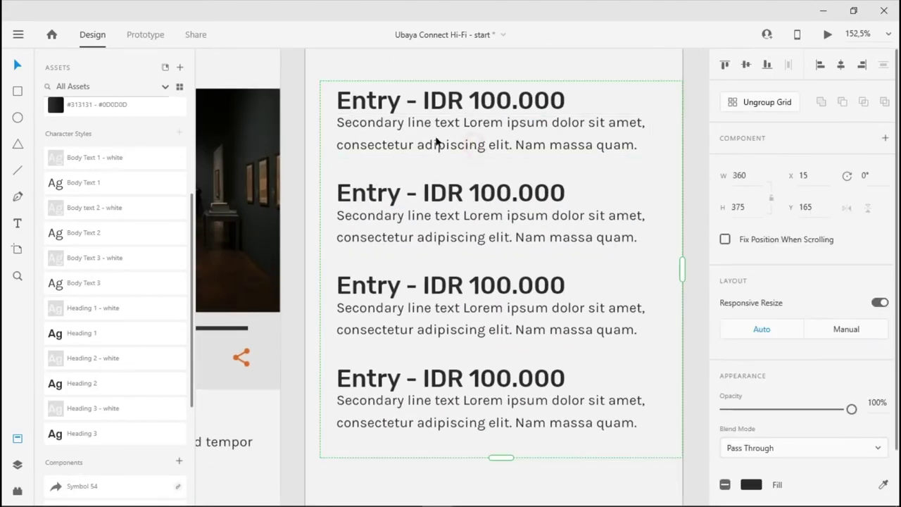
{"action": "scroll", "coordinate": [390, 111], "scroll_direction": "down", "scroll_amount": 3}
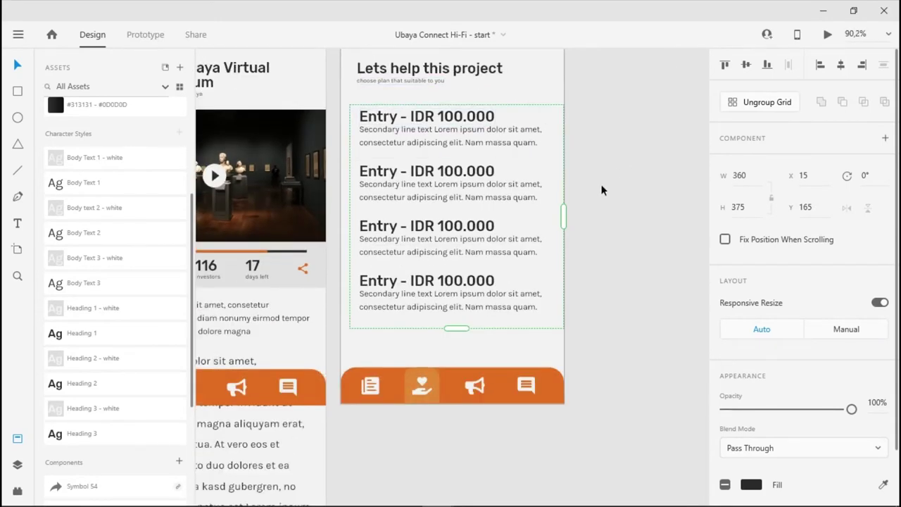
{"action": "key", "text": "Right"}
{"action": "key", "text": "Right"}
{"action": "key", "text": "shift+Right"}
{"action": "key", "text": "shift+Right"}
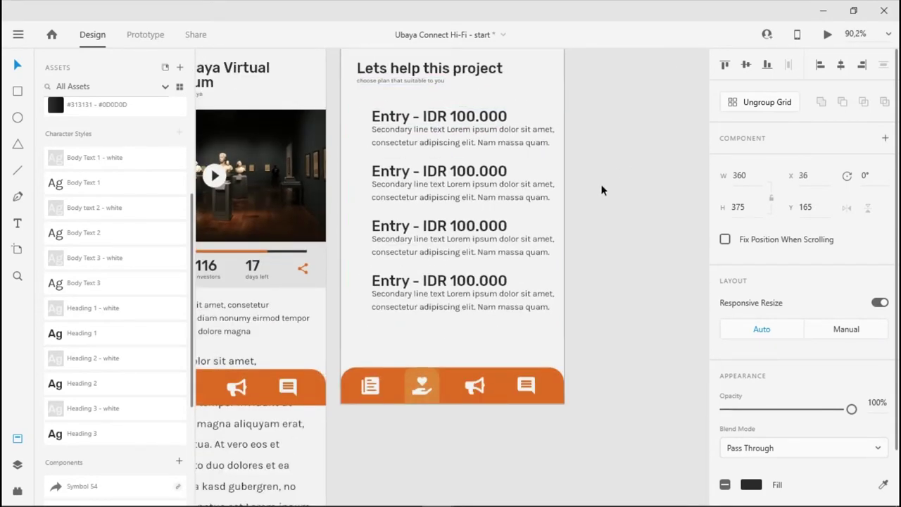
{"action": "key", "text": "shift+Right"}
{"action": "key", "text": "shift+Right"}
{"action": "key", "text": "shift+Left"}
{"action": "key", "text": "shift+Left"}
{"action": "key", "text": "shift+Right"}
{"action": "key", "text": "shift+Right"}
{"action": "key", "text": "shift+Left"}
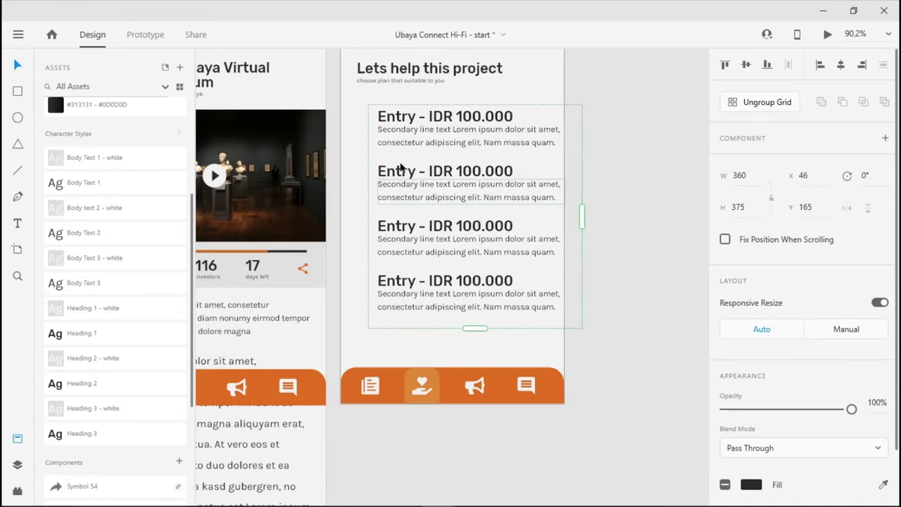
Narrow the secondary text box of the repeated plan items from its right edge so it stays inside the artboard
{"action": "double_click", "coordinate": [510, 147]}
{"action": "left_click_drag", "start_coordinate": [565, 136], "coordinate": [549, 136]}
{"action": "left_click", "coordinate": [636, 145]}
Change the plan name in the second item's title to "Visitor"
{"action": "scroll", "coordinate": [560, 152], "scroll_direction": "up", "scroll_amount": 3}
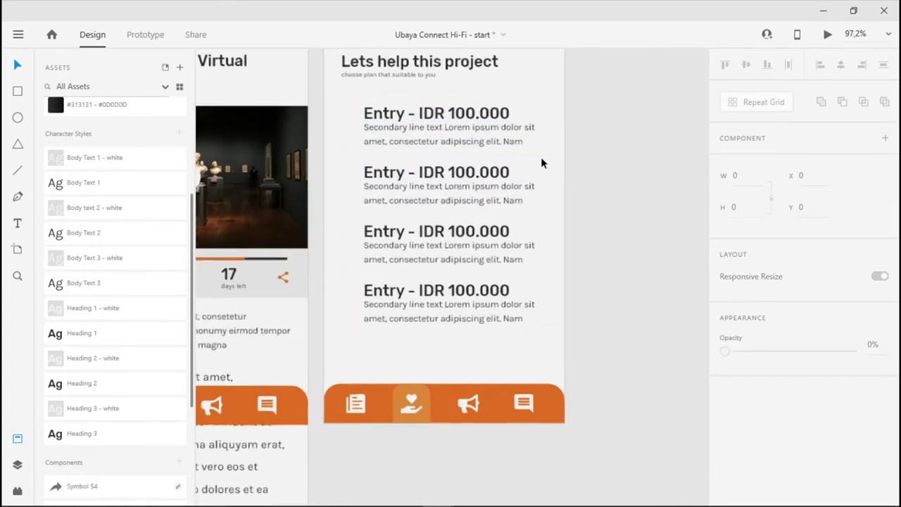
{"action": "double_click", "coordinate": [346, 174]}
{"action": "double_click", "coordinate": [346, 177]}
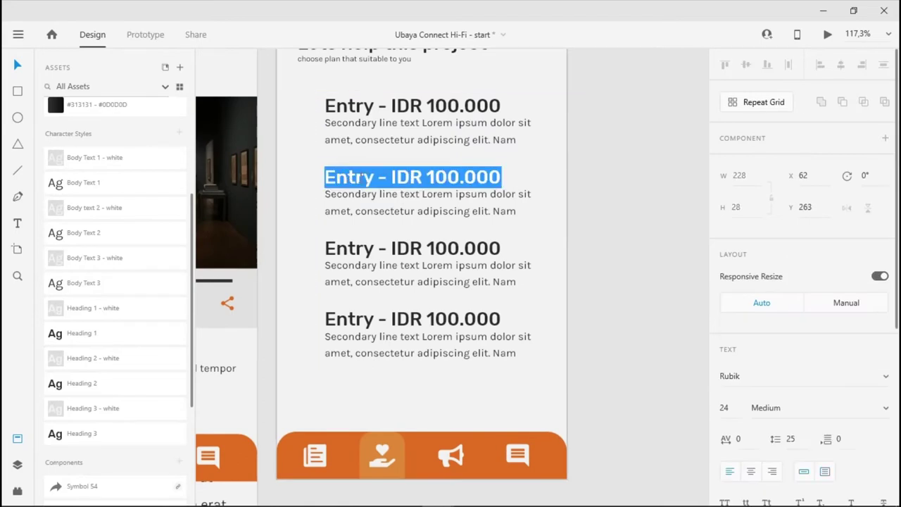
{"action": "left_click", "coordinate": [357, 177]}
{"action": "double_click", "coordinate": [366, 176]}
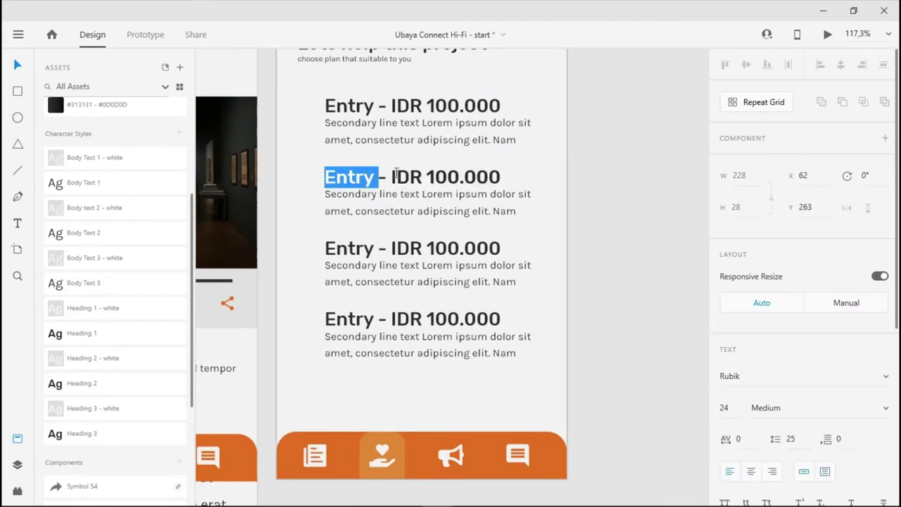
{"action": "type", "text": "Vi"}
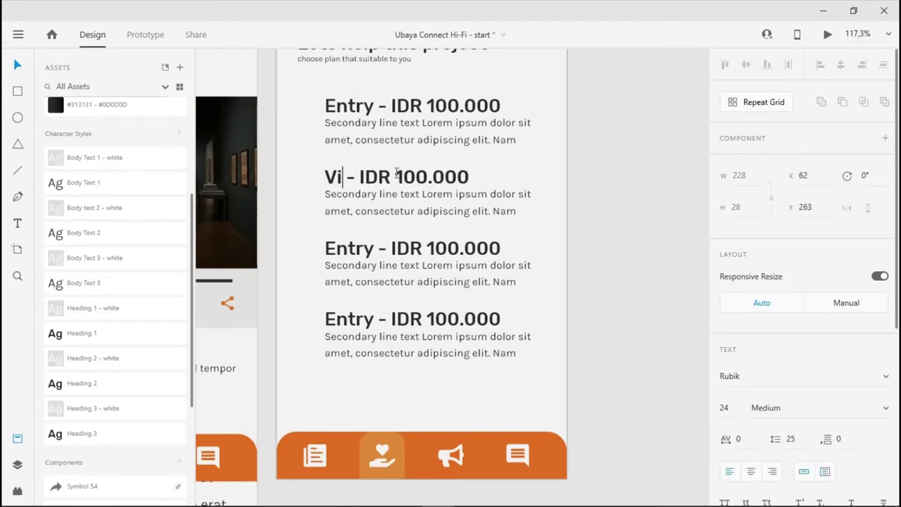
{"action": "type", "text": "sitor"}
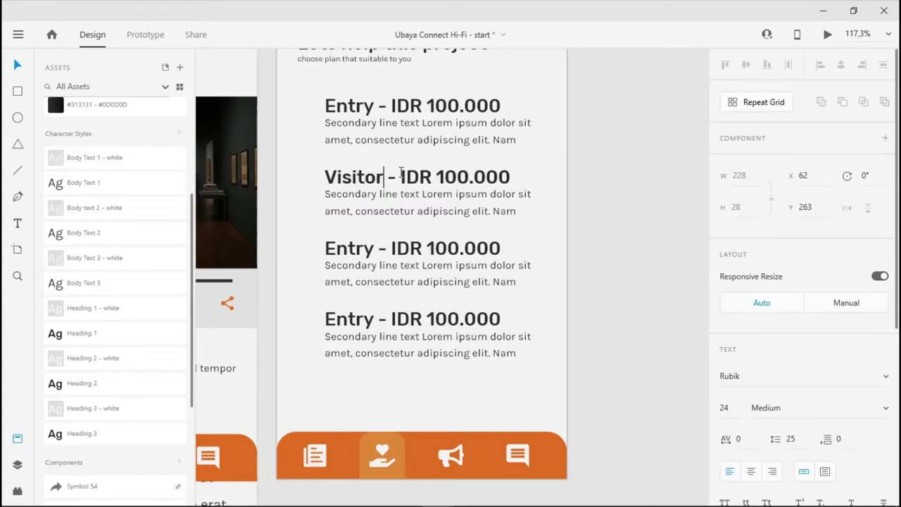
Set the Visitor plan's price to IDR 500.000
{"action": "double_click", "coordinate": [483, 178]}
{"action": "left_click", "coordinate": [445, 176]}
{"action": "key", "text": "BackSpace"}
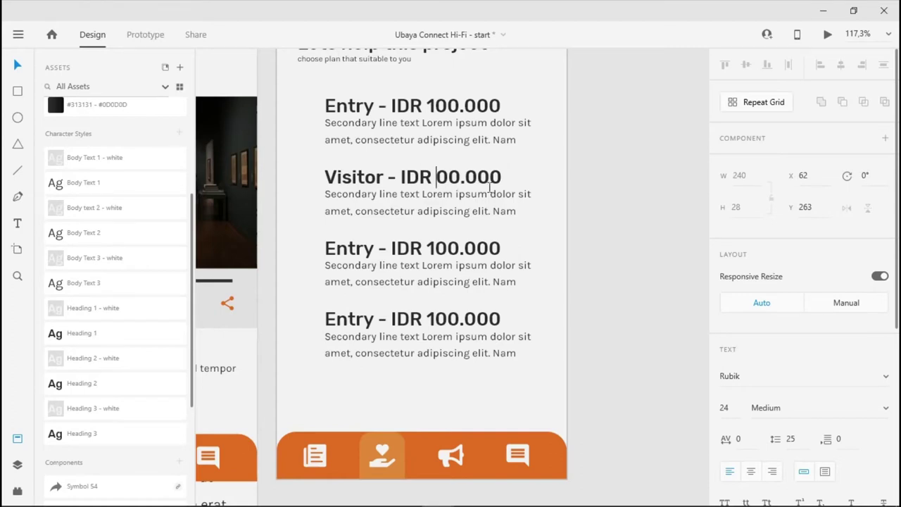
{"action": "type", "text": "5"}
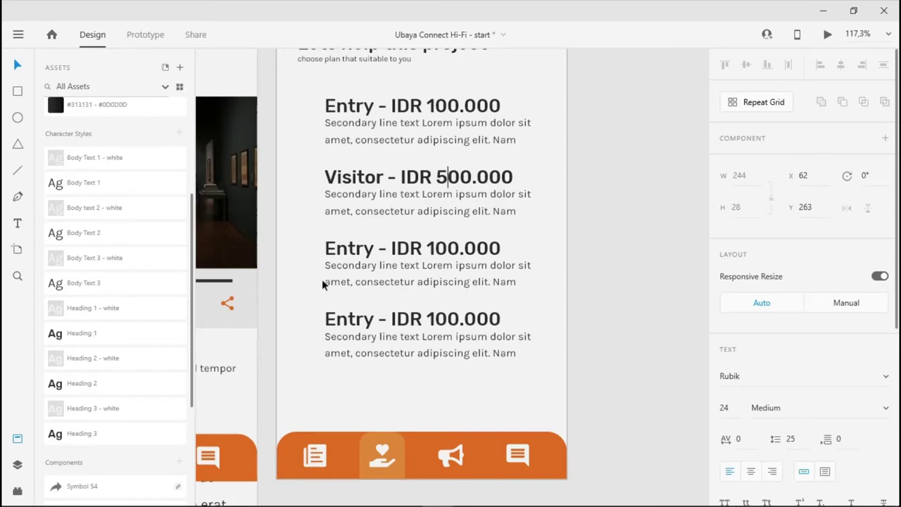
{"action": "key", "text": "Escape"}
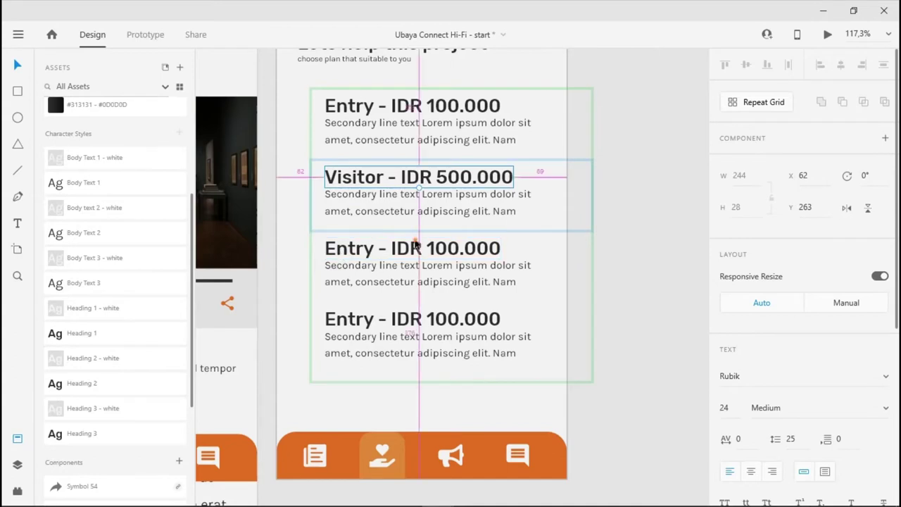
Change the plan name in the third item's title to "Loyalist"
{"action": "left_click", "coordinate": [414, 247]}
{"action": "double_click", "coordinate": [364, 258]}
{"action": "left_click", "coordinate": [358, 248]}
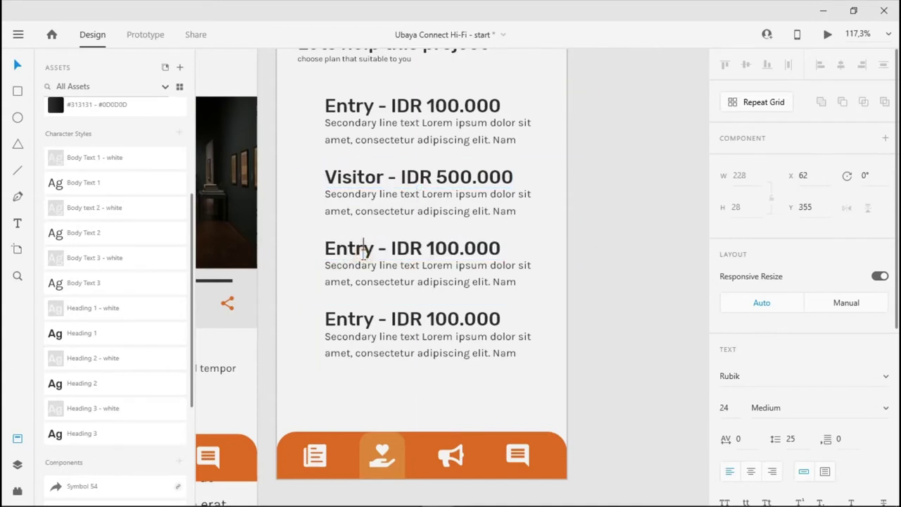
{"action": "double_click", "coordinate": [358, 248]}
{"action": "type", "text": "Loyalist"}
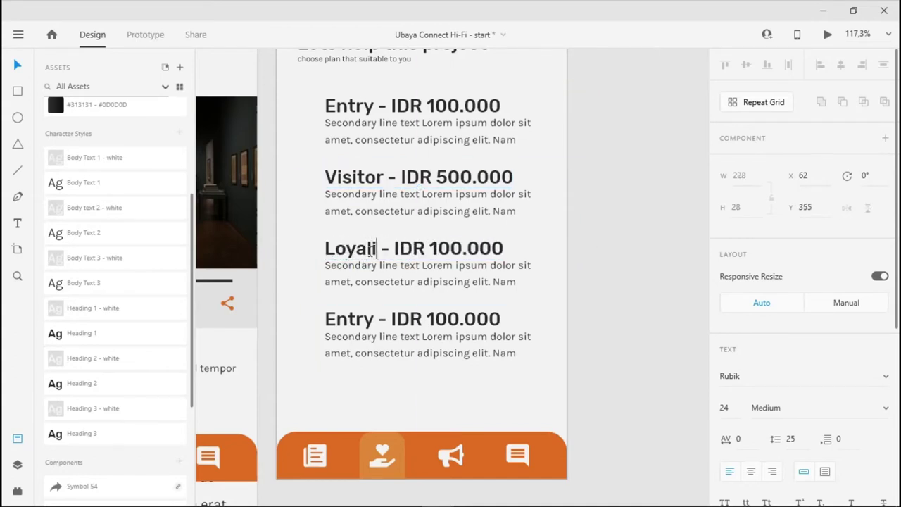
Set the Loyalist plan's price to IDR 1.000.000
{"action": "left_click", "coordinate": [482, 247]}
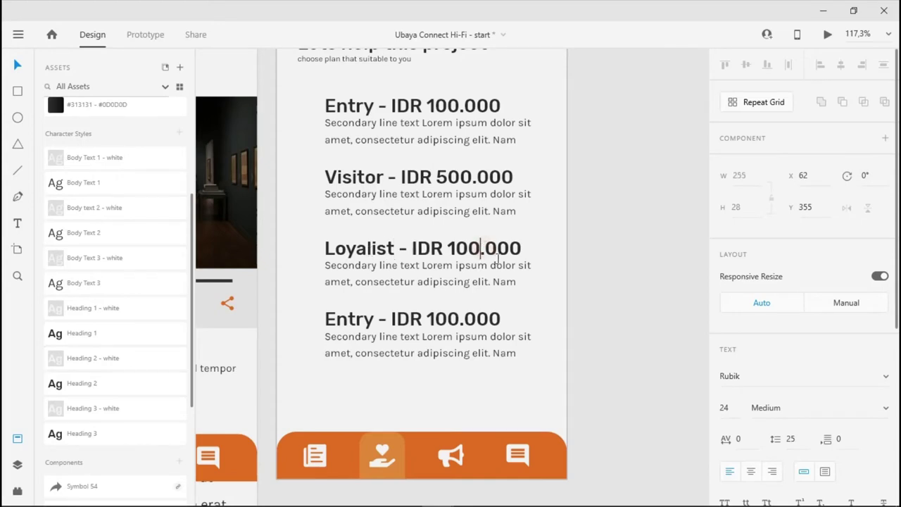
{"action": "type", "text": "0"}
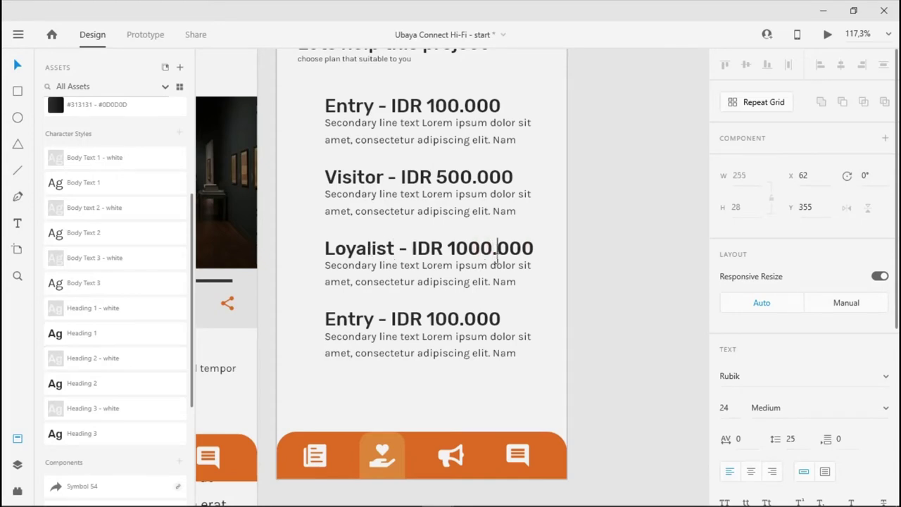
{"action": "key", "text": "BackSpace"}
{"action": "type", "text": "0."}
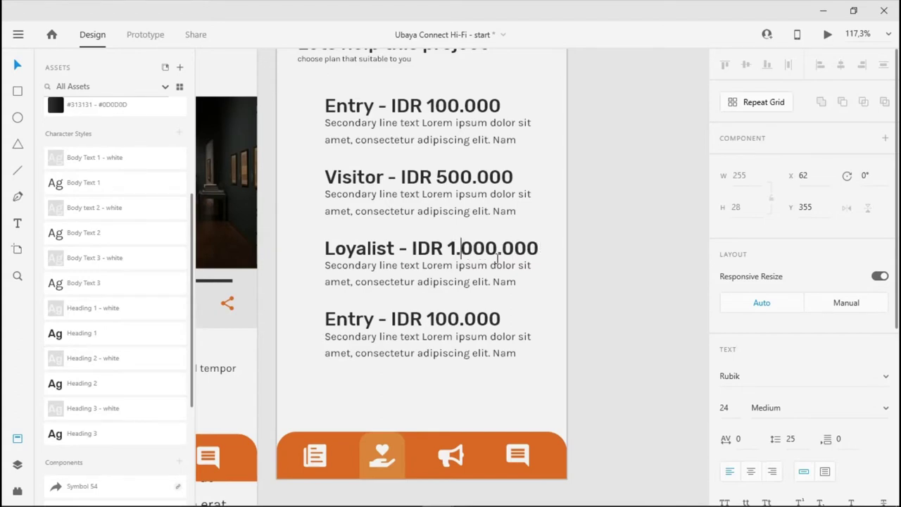
{"action": "key", "text": "Escape"}
Change the plan name in the fourth item's title to "Investor"
{"action": "left_click", "coordinate": [383, 318]}
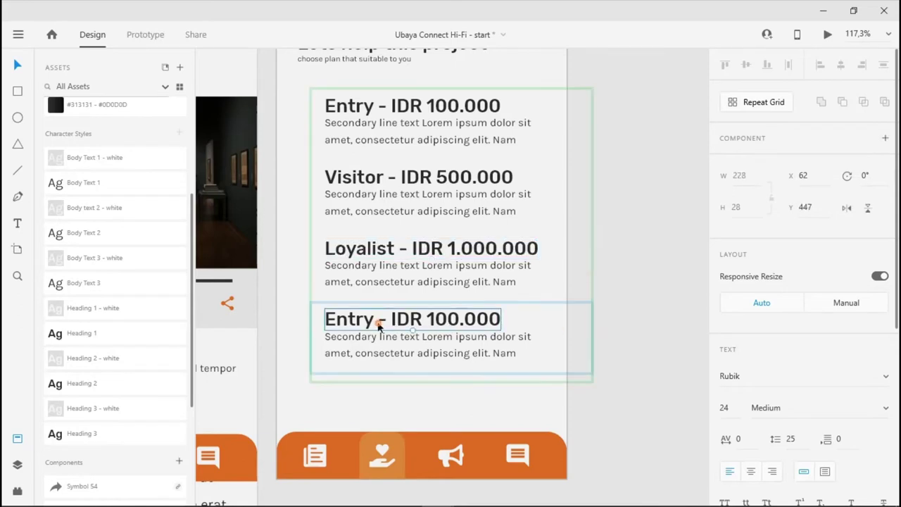
{"action": "double_click", "coordinate": [346, 321]}
{"action": "double_click", "coordinate": [345, 322]}
{"action": "type", "text": "Investor"}
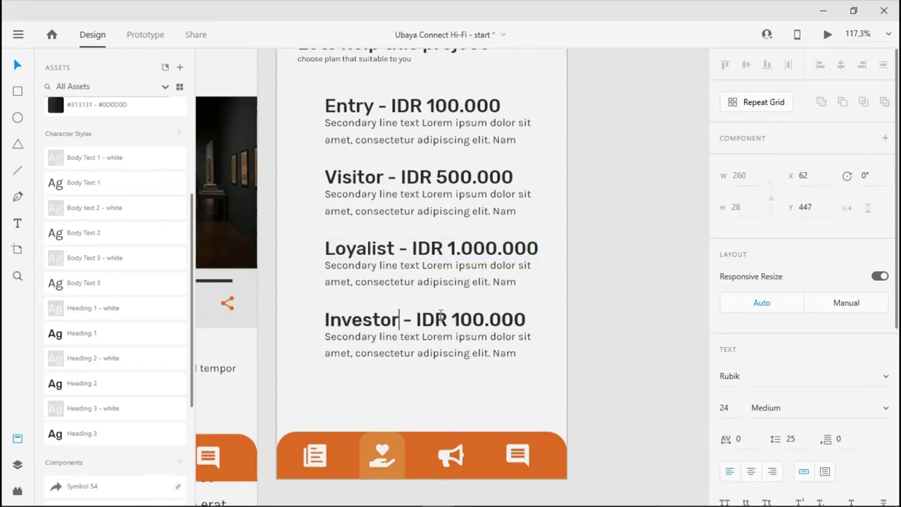
Set the Investor plan's price to IDR 2.500.000
{"action": "left_click", "coordinate": [458, 319]}
{"action": "key", "text": "shift+Left"}
{"action": "type", "text": "2."}
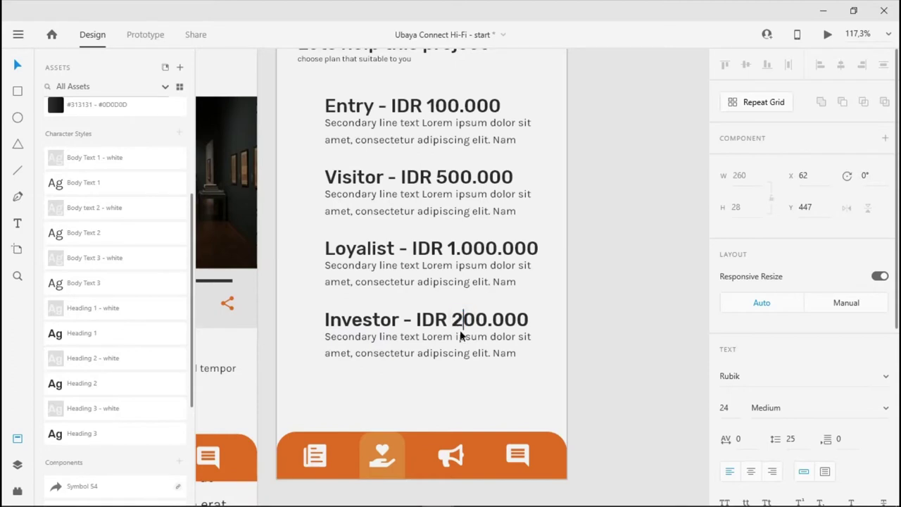
{"action": "type", "text": "500."}
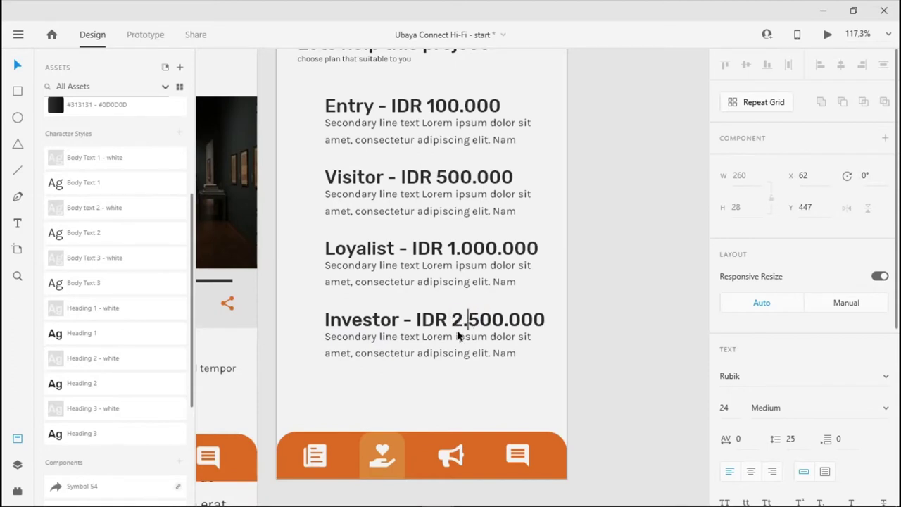
{"action": "key", "text": "Escape"}
{"action": "left_click", "coordinate": [620, 240]}
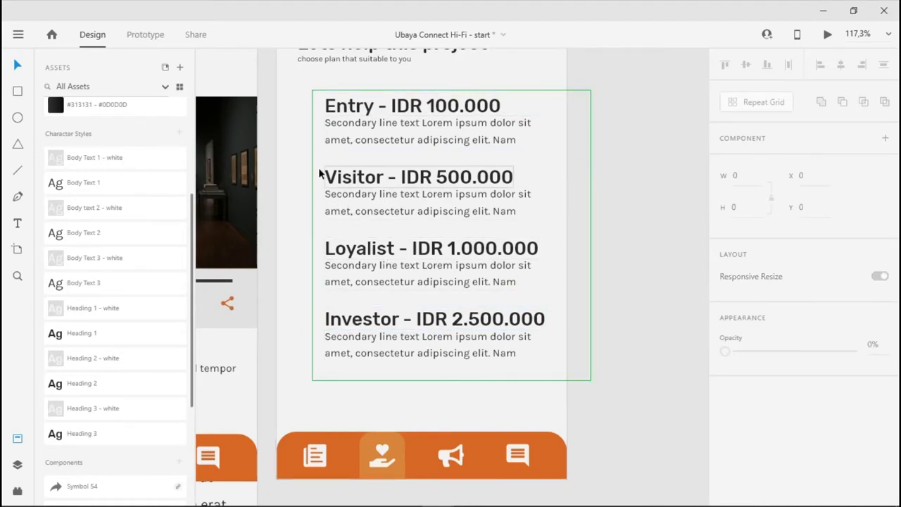
Switch to the stickersheet-components document and copy the filled radio button from the light half of the Switches and Sliders artboard
{"action": "key", "text": "alt+Tab"}
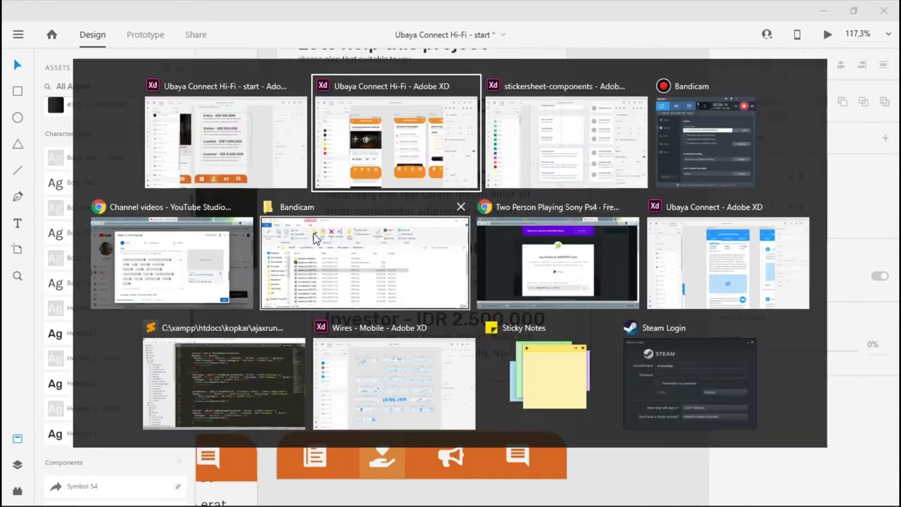
{"action": "key", "text": "alt+Tab"}
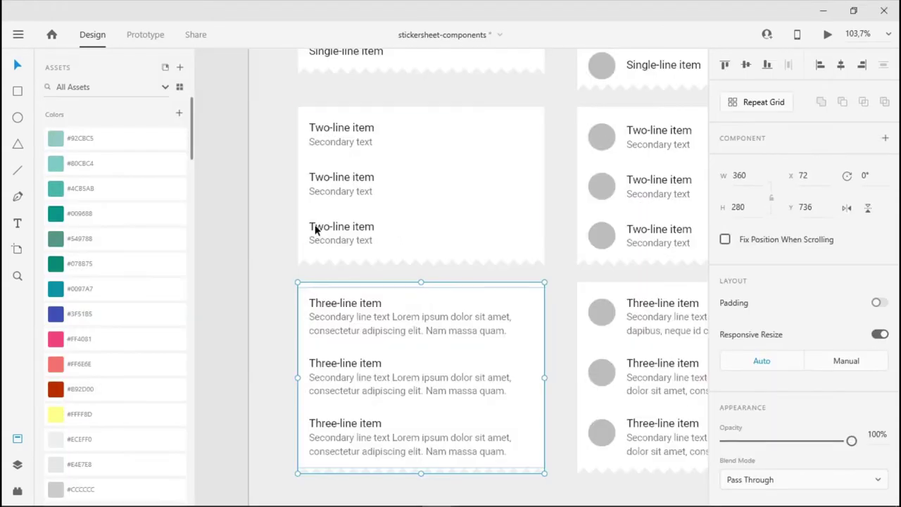
{"action": "left_click_drag", "start_coordinate": [312, 225], "coordinate": [539, 270]}
{"action": "scroll", "coordinate": [378, 183], "scroll_direction": "down", "scroll_amount": 4}
{"action": "left_click_drag", "start_coordinate": [347, 224], "coordinate": [505, 144]}
{"action": "left_click_drag", "start_coordinate": [501, 145], "coordinate": [414, 447]}
{"action": "left_click_drag", "start_coordinate": [421, 228], "coordinate": [619, 77]}
{"action": "left_click_drag", "start_coordinate": [634, 277], "coordinate": [296, 299]}
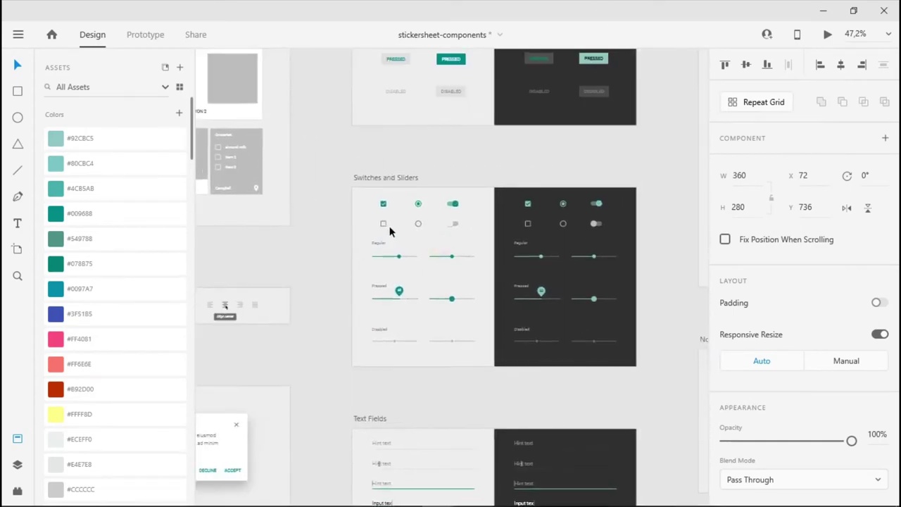
{"action": "scroll", "coordinate": [390, 232], "scroll_direction": "up", "scroll_amount": 6}
{"action": "left_click_drag", "start_coordinate": [475, 204], "coordinate": [382, 237]}
{"action": "scroll", "coordinate": [393, 239], "scroll_direction": "up", "scroll_amount": 1}
{"action": "scroll", "coordinate": [393, 239], "scroll_direction": "up", "scroll_amount": 1}
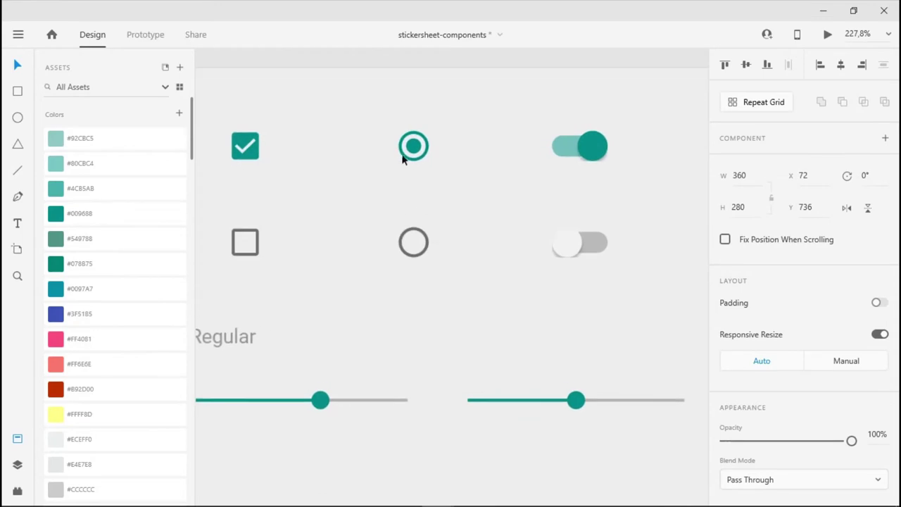
{"action": "left_click", "coordinate": [411, 151]}
Switch back to Ubaya Connect Hi-Fi - start, paste the radio button beside the Entry plan and ungroup its component
{"action": "key", "text": "super+Tab"}
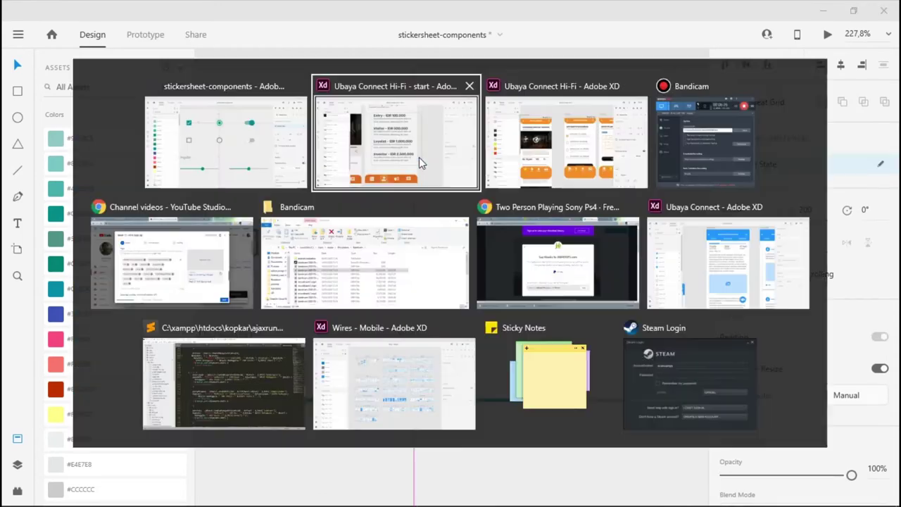
{"action": "left_click", "coordinate": [419, 157]}
{"action": "left_click_drag", "start_coordinate": [335, 129], "coordinate": [389, 215]}
{"action": "scroll", "coordinate": [436, 248], "scroll_direction": "up", "scroll_amount": 5}
{"action": "key", "text": "ctrl+v"}
{"action": "right_click", "coordinate": [389, 215]}
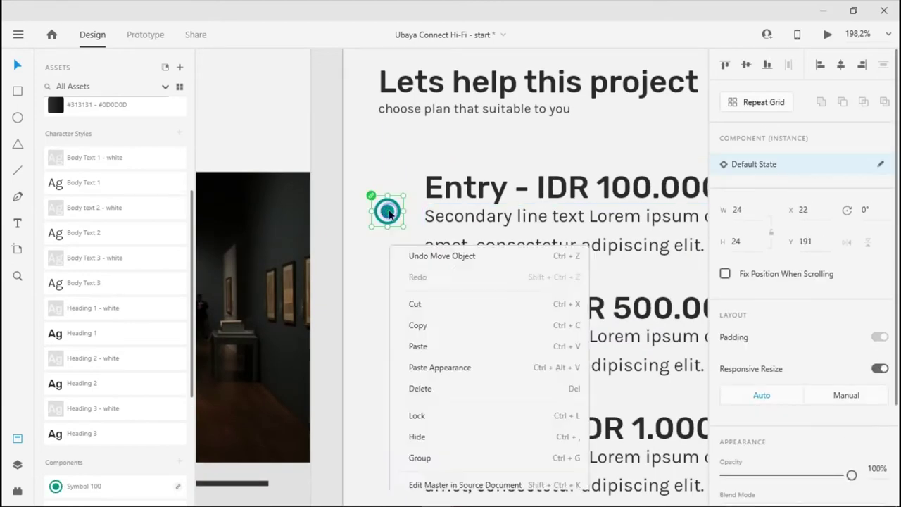
{"action": "left_click", "coordinate": [442, 305]}
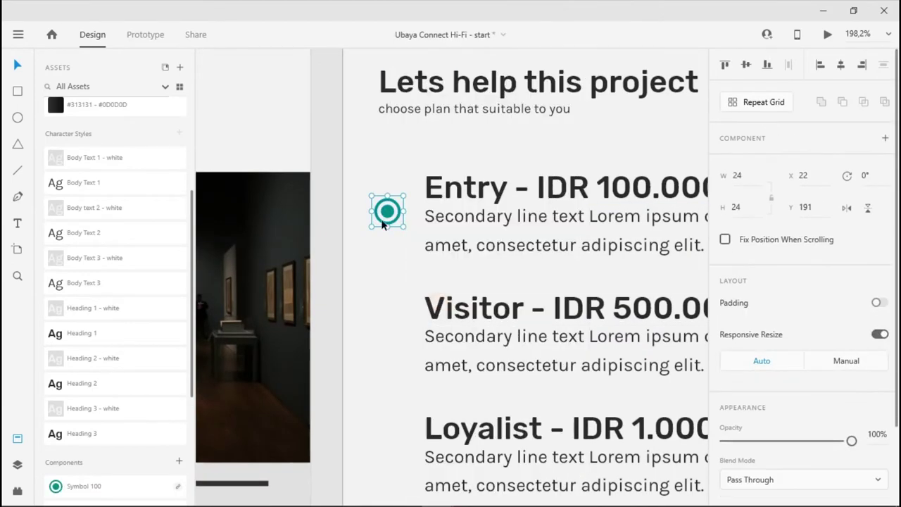
Recolour the radio button with the orange #D96725 and place a copy beside the Visitor plan
{"action": "scroll", "coordinate": [98, 215], "scroll_direction": "up", "scroll_amount": 5}
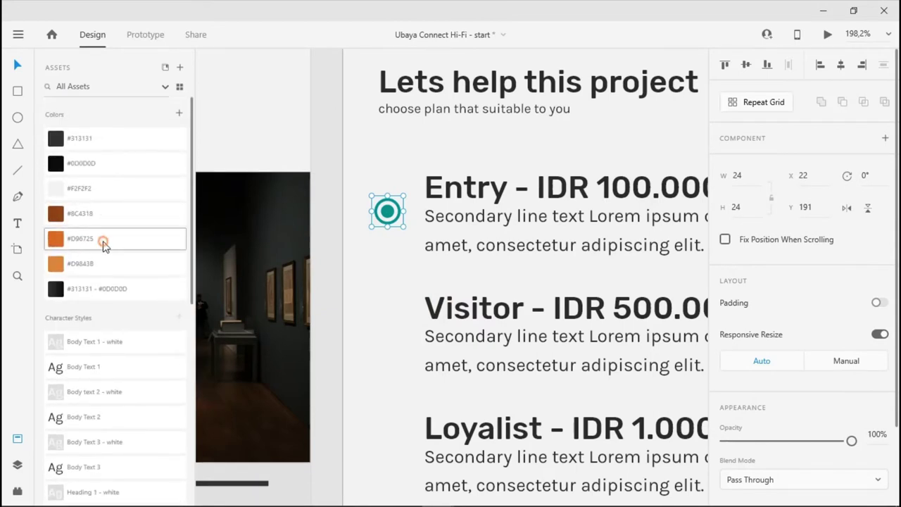
{"action": "left_click_drag", "start_coordinate": [104, 242], "coordinate": [396, 334]}
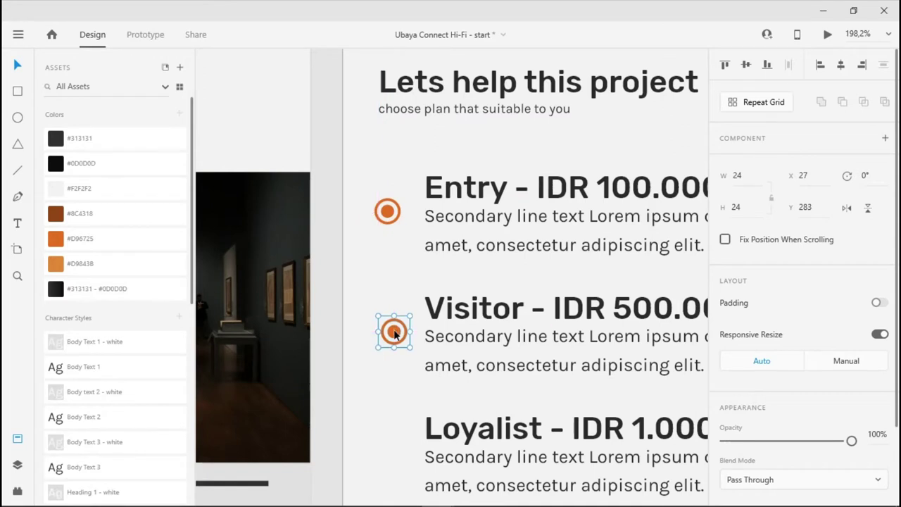
{"action": "double_click", "coordinate": [395, 335]}
{"action": "key", "text": "Delete"}
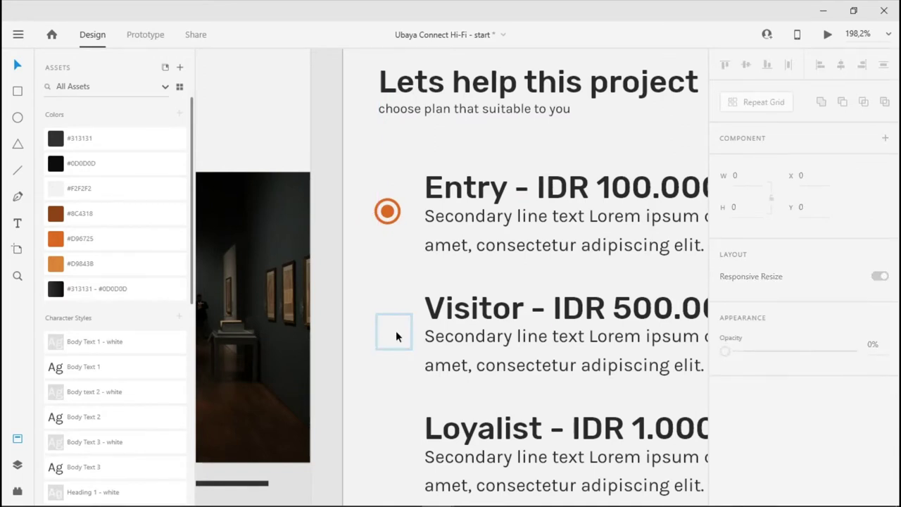
{"action": "key", "text": "ctrl+z"}
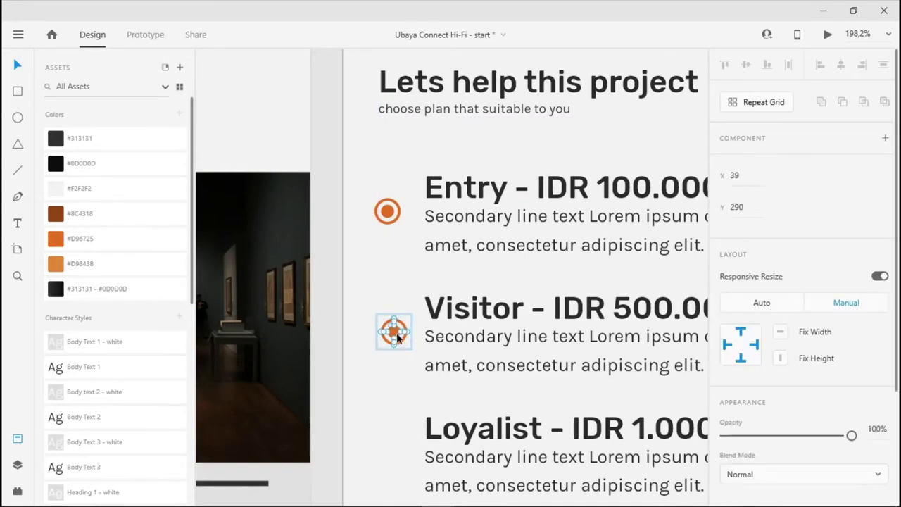
Delete the inner dot's anchor points from the Visitor plan's radio button, keeping only the outer ring
{"action": "left_click_drag", "start_coordinate": [413, 321], "coordinate": [401, 336]}
{"action": "left_click", "coordinate": [419, 311]}
{"action": "double_click", "coordinate": [399, 331]}
{"action": "double_click", "coordinate": [398, 331]}
{"action": "key", "text": "Delete"}
{"action": "scroll", "coordinate": [399, 340], "scroll_direction": "up", "scroll_amount": 5, "text": "ctrl"}
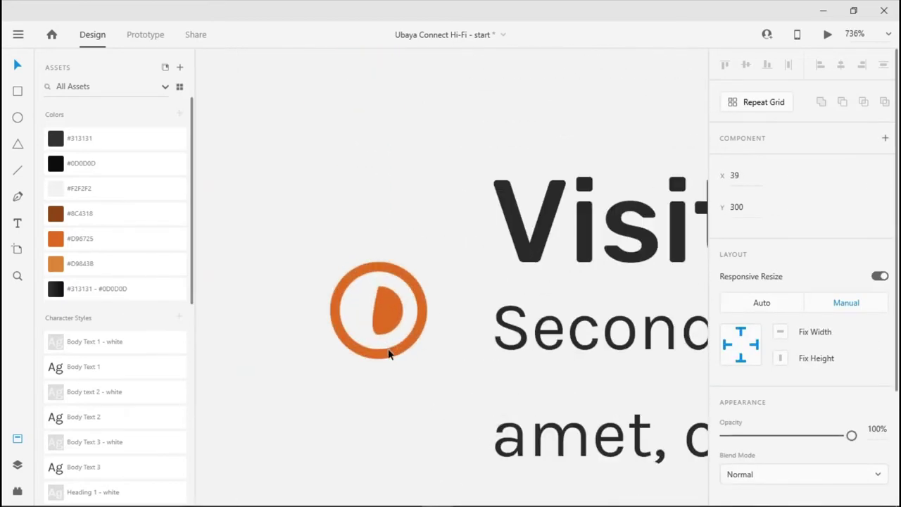
{"action": "left_click", "coordinate": [343, 267]}
{"action": "left_click", "coordinate": [381, 296]}
{"action": "double_click", "coordinate": [380, 293]}
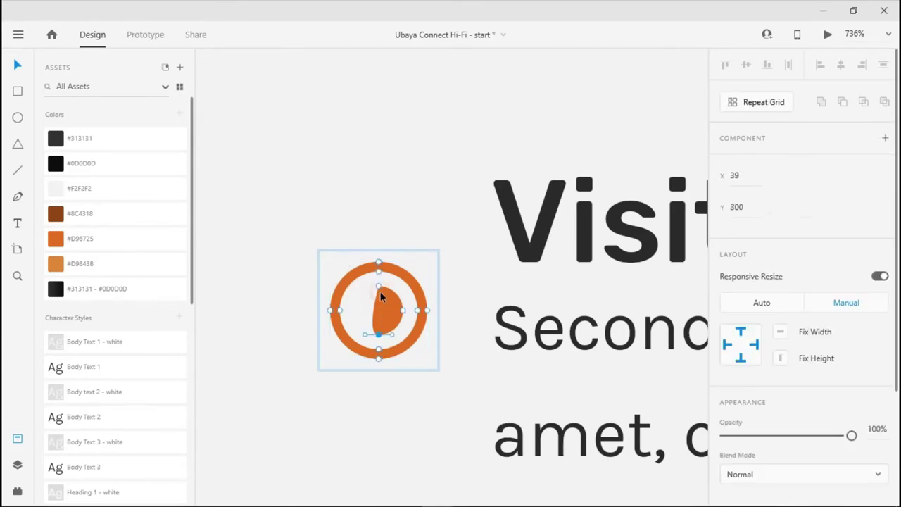
{"action": "left_click_drag", "start_coordinate": [383, 297], "coordinate": [396, 289]}
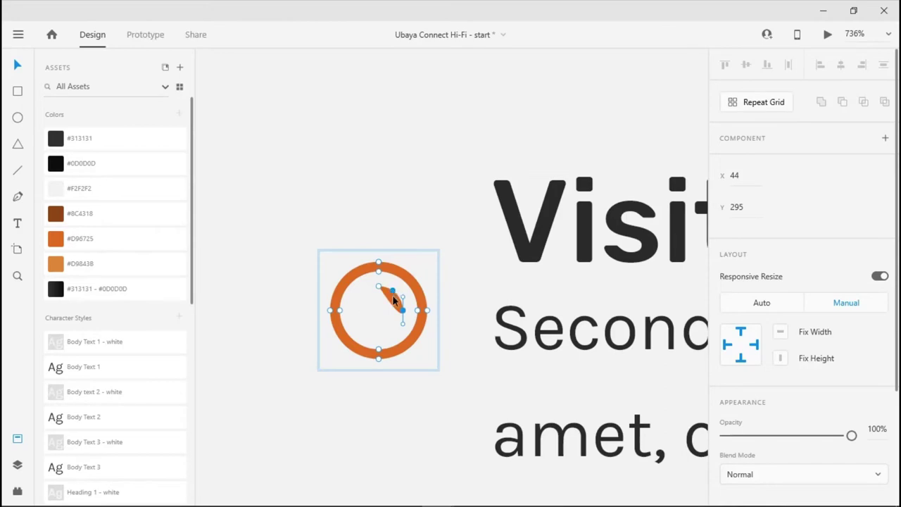
{"action": "key", "text": "Delete"}
{"action": "left_click", "coordinate": [366, 233]}
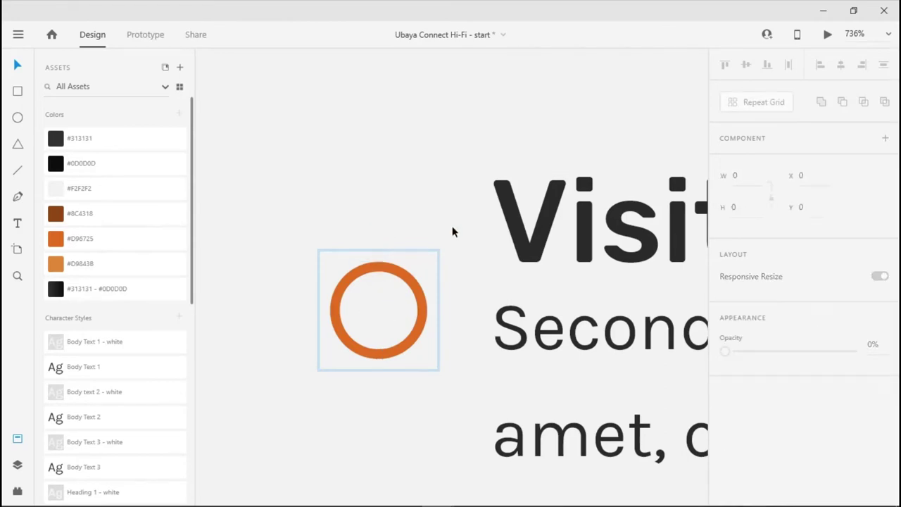
Copy the Visitor plan's empty radio button beside the Loyalist and Investor plans
{"action": "scroll", "coordinate": [453, 232], "scroll_direction": "down", "scroll_amount": 10}
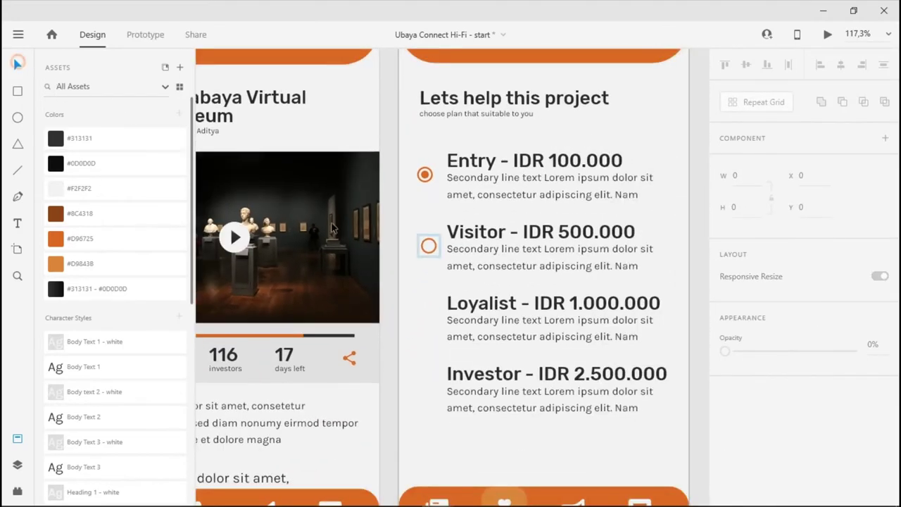
{"action": "double_click", "coordinate": [427, 251]}
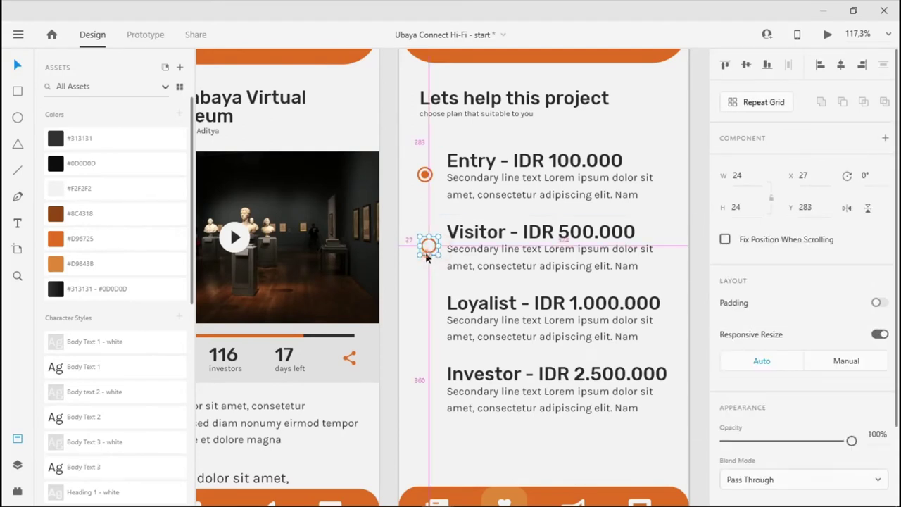
{"action": "left_click_drag", "start_coordinate": [426, 255], "coordinate": [422, 323]}
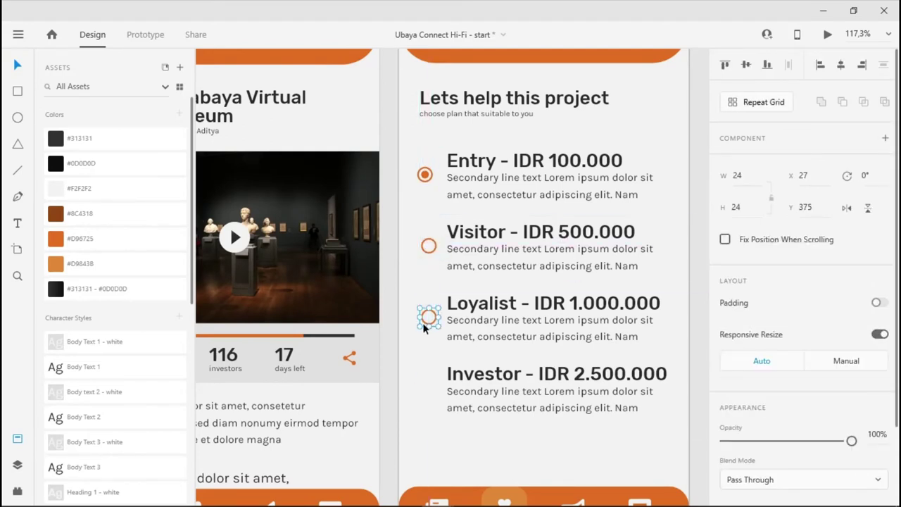
{"action": "left_click", "coordinate": [424, 325], "text": "alt"}
{"action": "left_click", "coordinate": [425, 324], "text": "alt"}
{"action": "left_click", "coordinate": [422, 371]}
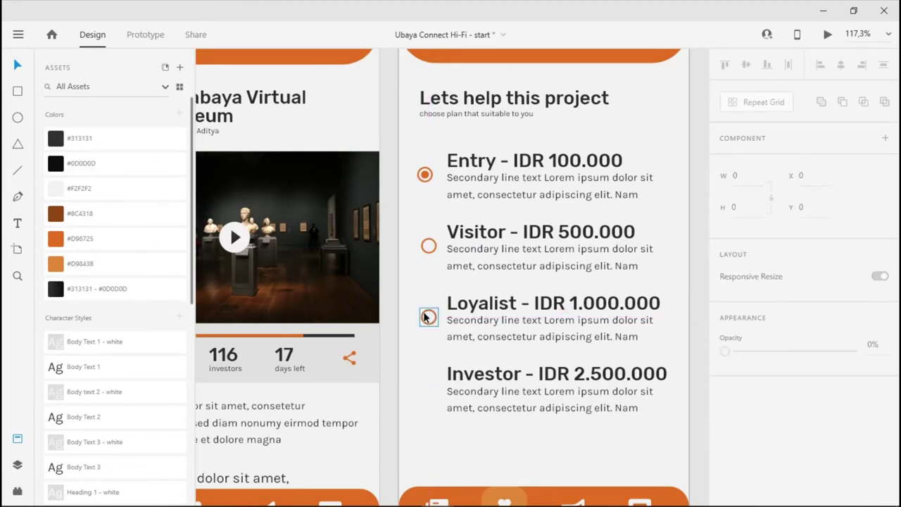
{"action": "left_click_drag", "start_coordinate": [425, 317], "coordinate": [426, 386]}
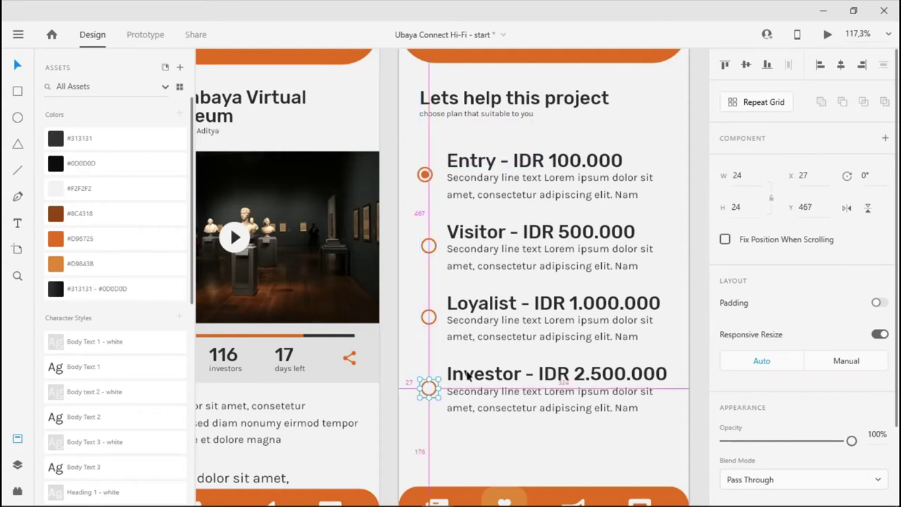
Align the Entry plan's radio button with the ones below it at X 27
{"action": "left_click", "coordinate": [425, 176]}
{"action": "left_click_drag", "start_coordinate": [427, 180], "coordinate": [431, 181]}
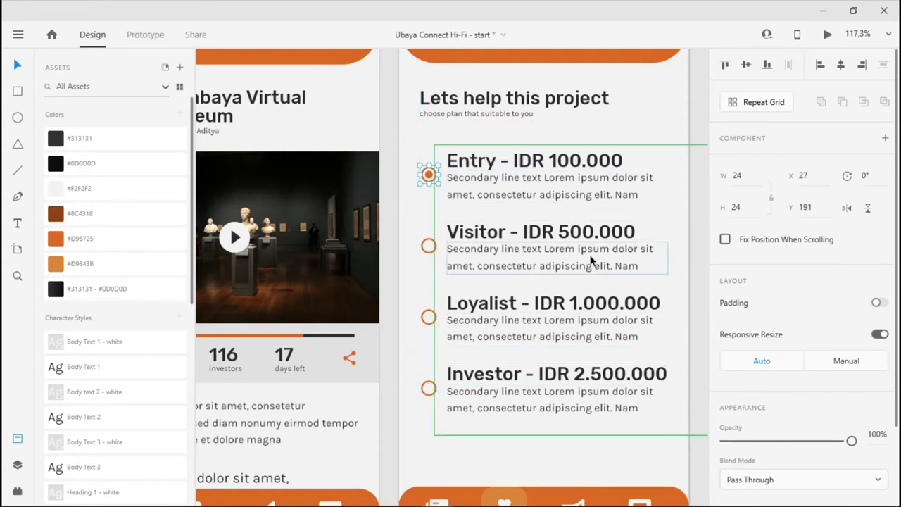
{"action": "left_click", "coordinate": [676, 121]}
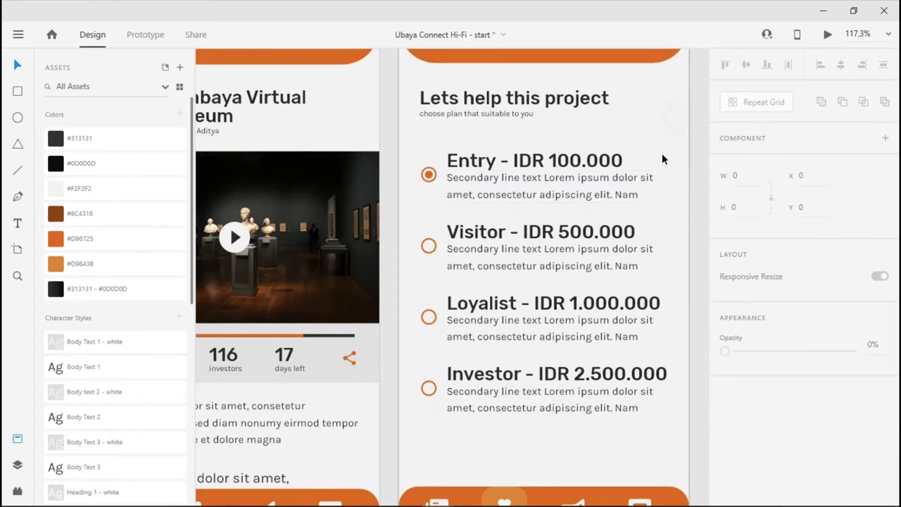
{"action": "scroll", "coordinate": [655, 234], "scroll_direction": "down", "scroll_amount": 3}
{"action": "left_click_drag", "start_coordinate": [647, 248], "coordinate": [569, 245]}
{"action": "scroll", "coordinate": [570, 246], "scroll_direction": "up", "scroll_amount": 2}
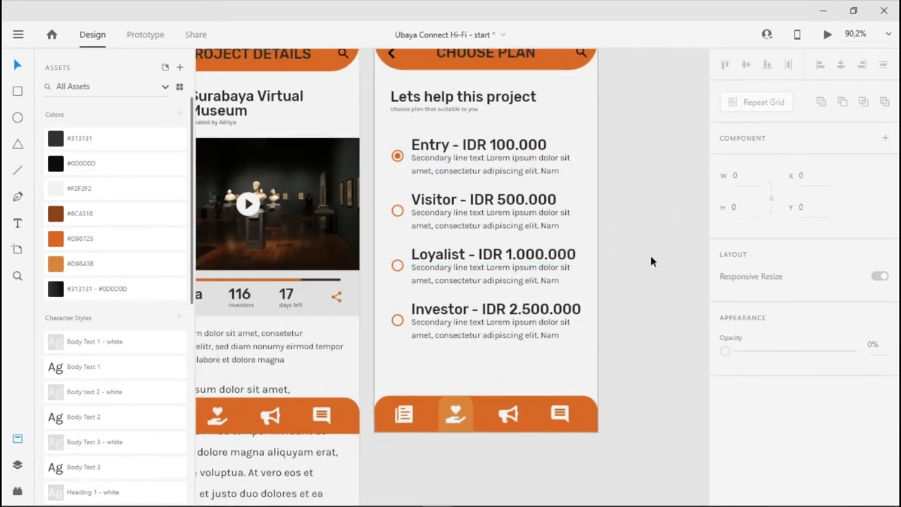
{"action": "scroll", "coordinate": [83, 426], "scroll_direction": "down", "scroll_amount": 5}
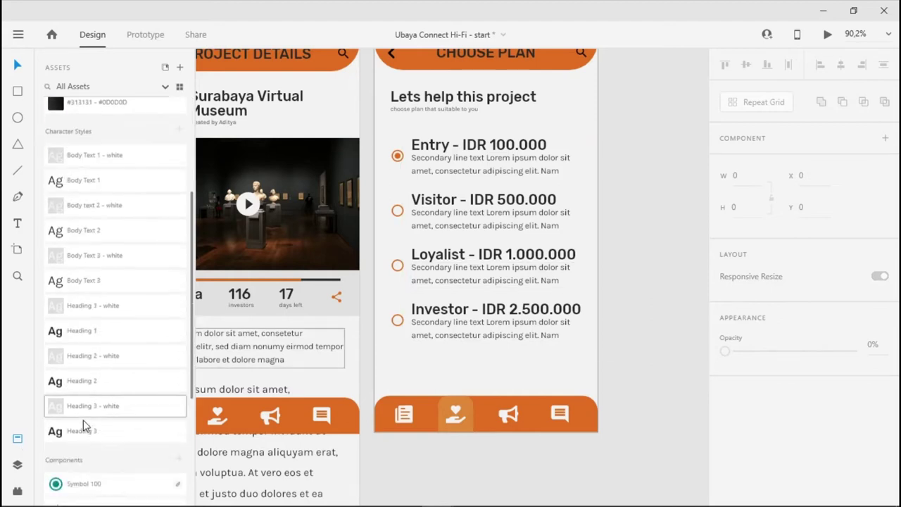
{"action": "left_click", "coordinate": [77, 428]}
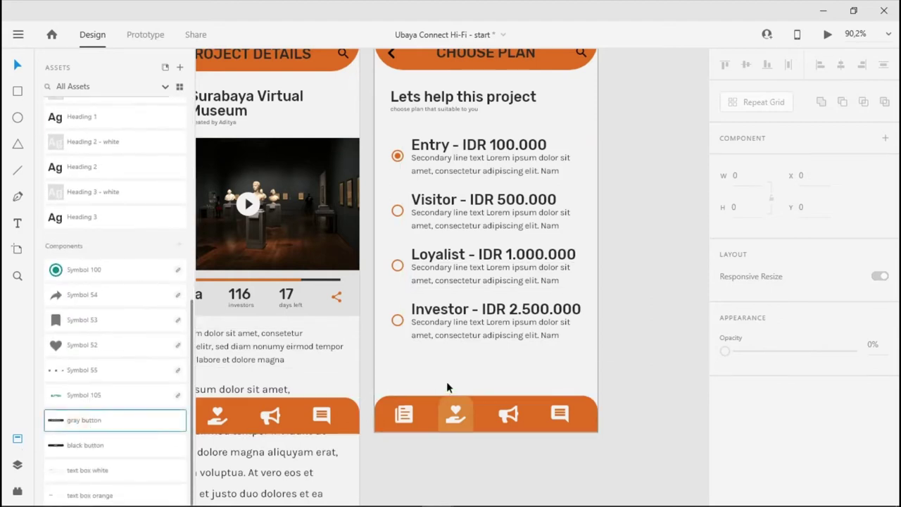
{"action": "left_click_drag", "start_coordinate": [477, 368], "coordinate": [502, 379]}
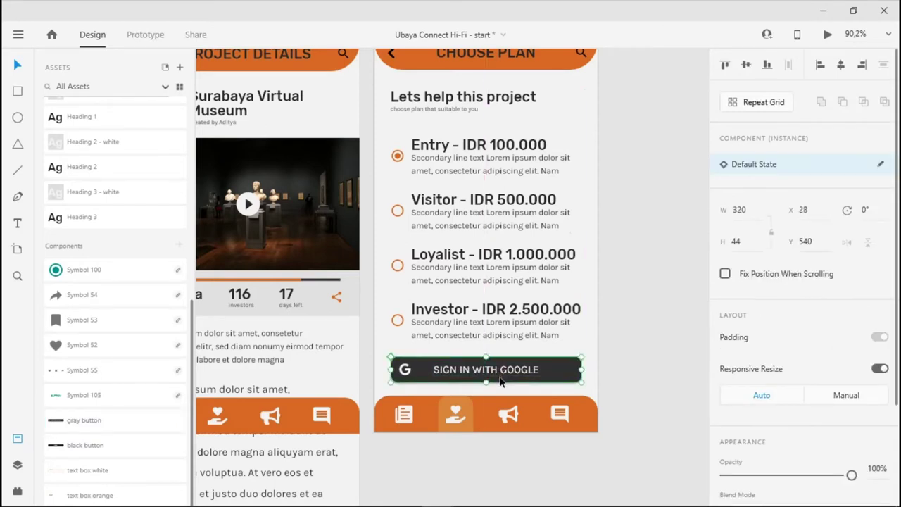
{"action": "key", "text": "Delete"}
Place the black button component centred below the Investor plan and change its label to "confirm plan"
{"action": "left_click_drag", "start_coordinate": [109, 446], "coordinate": [486, 380]}
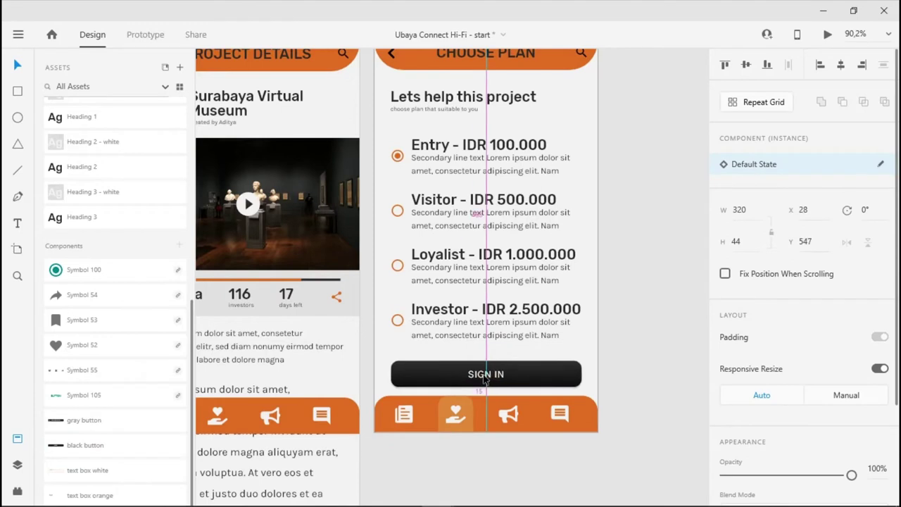
{"action": "double_click", "coordinate": [484, 378]}
{"action": "double_click", "coordinate": [484, 378]}
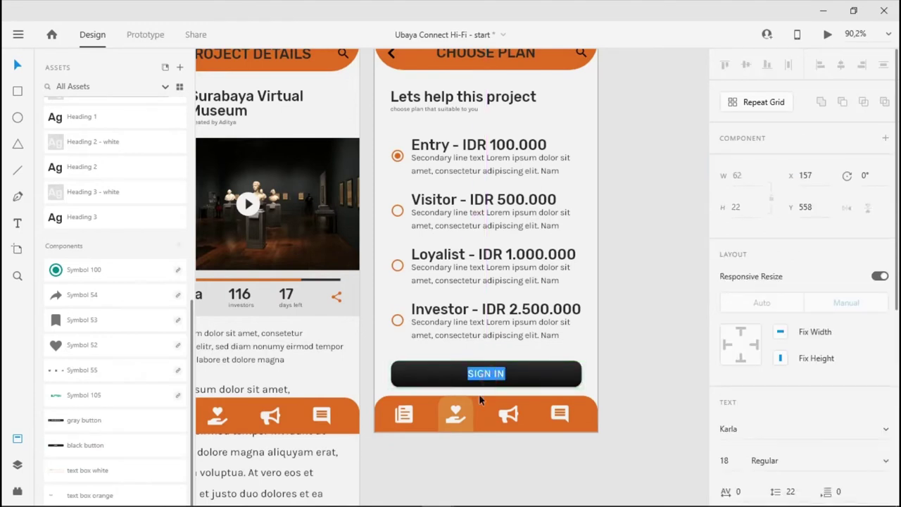
{"action": "type", "text": "confirm "}
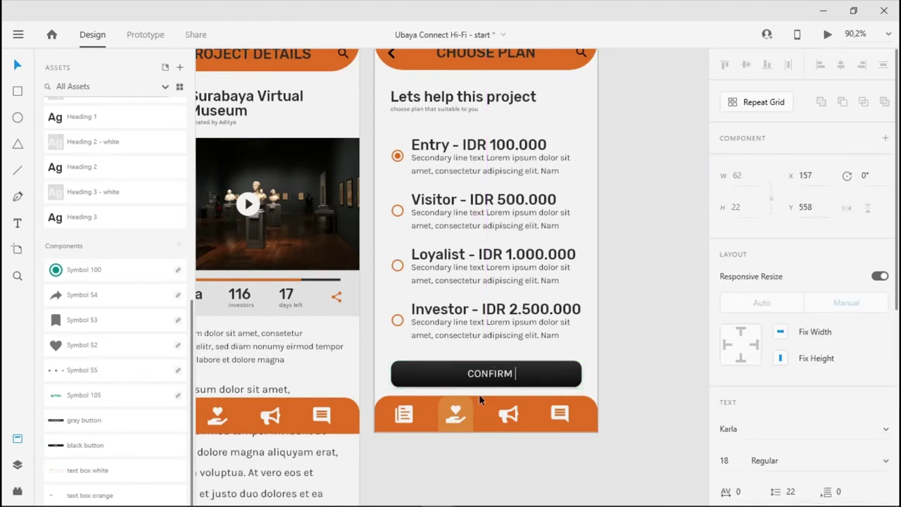
{"action": "type", "text": "plan"}
{"action": "left_click", "coordinate": [629, 351]}
Centre the "confirm plan" label horizontally within the black button
{"action": "left_click_drag", "start_coordinate": [508, 376], "coordinate": [493, 378]}
{"action": "left_click", "coordinate": [610, 346]}
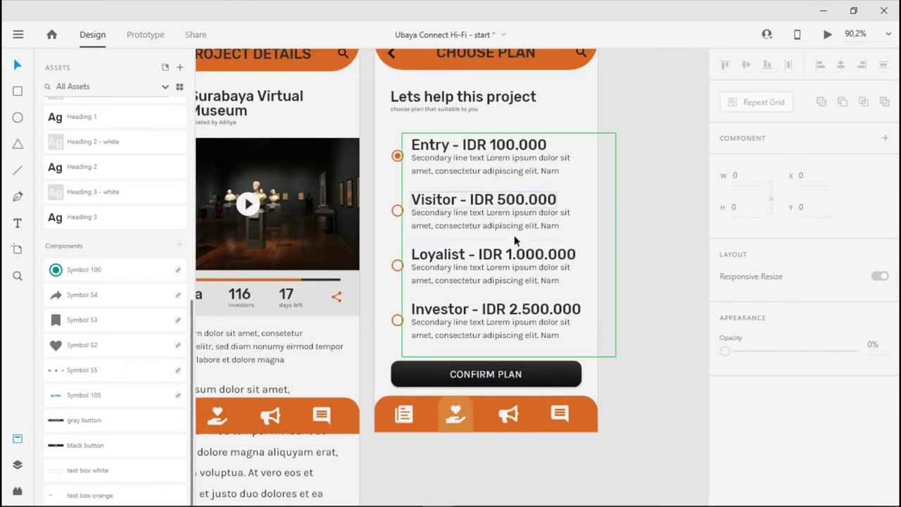
{"action": "scroll", "coordinate": [521, 254], "scroll_direction": "down", "scroll_amount": 1}
{"action": "left_click_drag", "start_coordinate": [623, 197], "coordinate": [632, 222]}
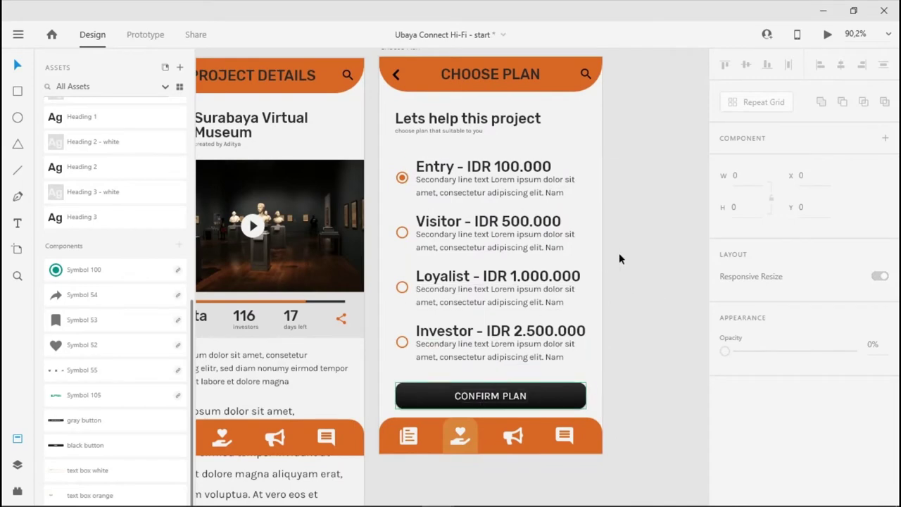
Switch to prototype mode and display all existing links between the artboards
{"action": "left_click", "coordinate": [141, 35]}
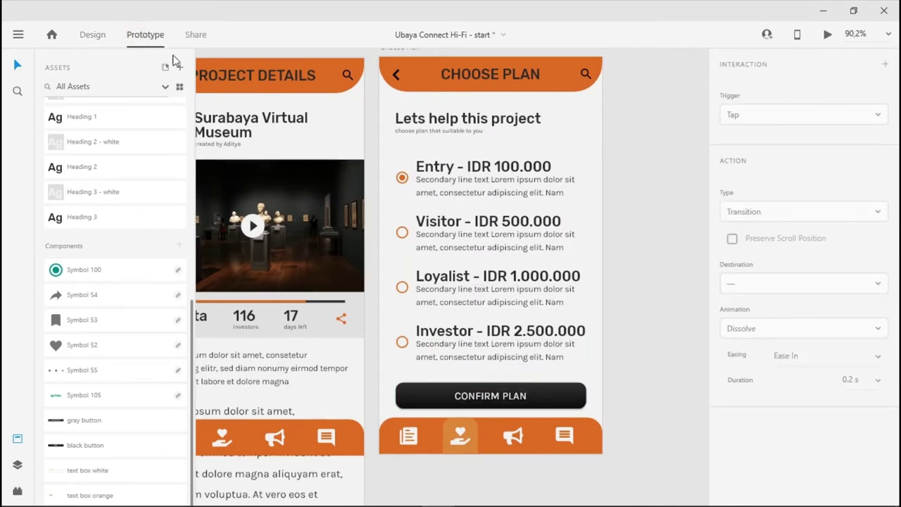
{"action": "left_click_drag", "start_coordinate": [362, 142], "coordinate": [407, 155]}
{"action": "scroll", "coordinate": [407, 155], "scroll_direction": "down", "scroll_amount": 3}
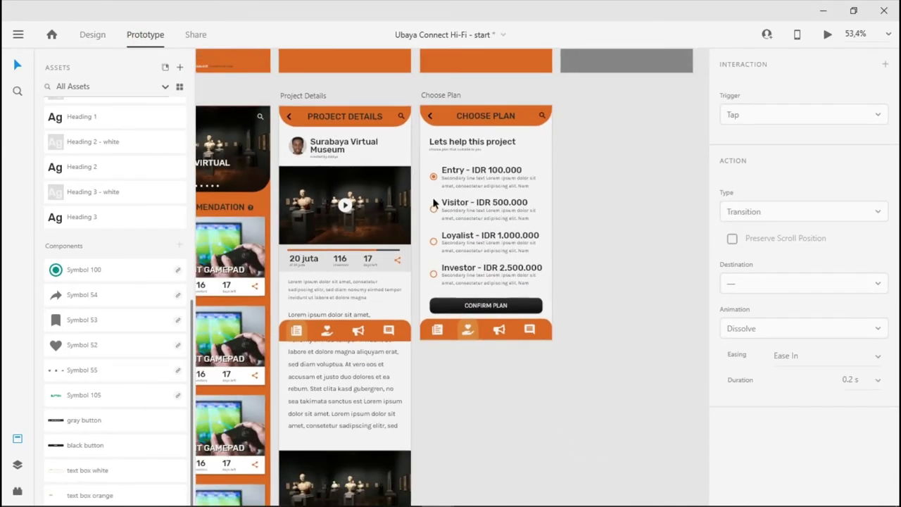
{"action": "key", "text": "ctrl+a"}
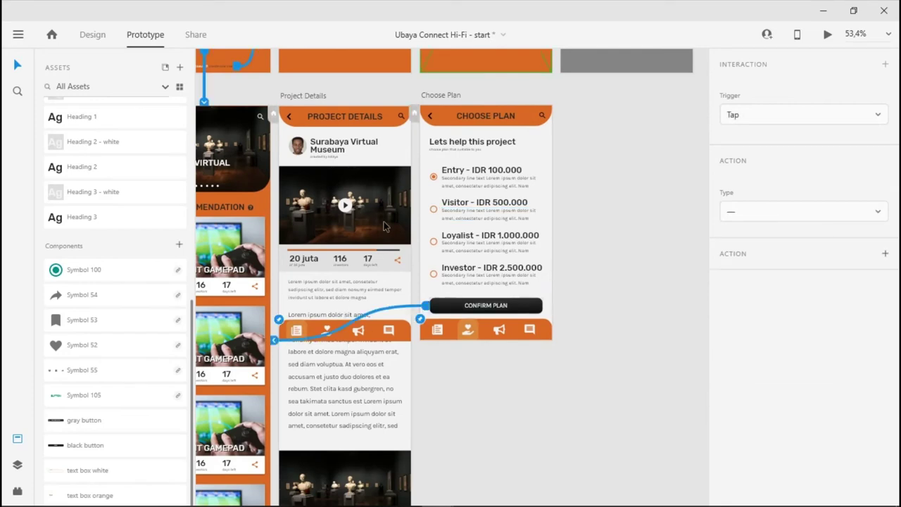
{"action": "scroll", "coordinate": [385, 226], "scroll_direction": "down", "scroll_amount": 5, "text": "ctrl"}
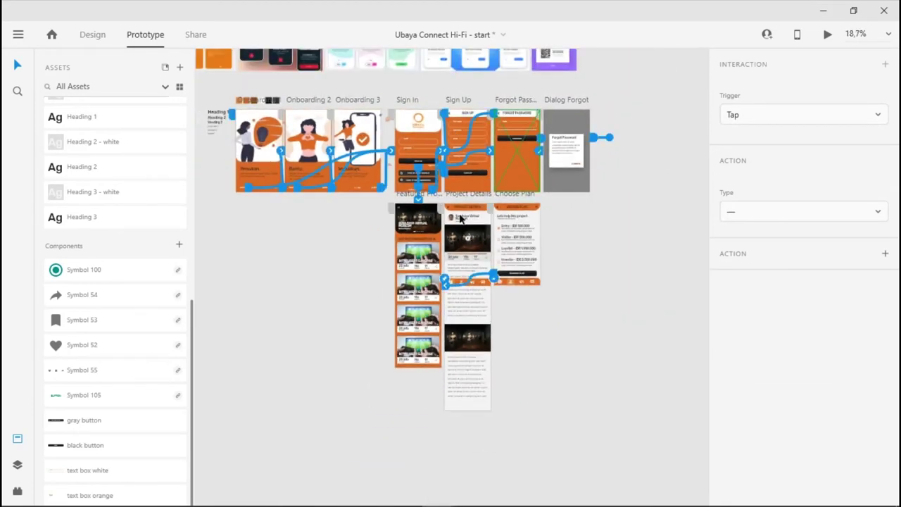
{"action": "scroll", "coordinate": [547, 298], "scroll_direction": "up", "scroll_amount": 5, "text": "ctrl"}
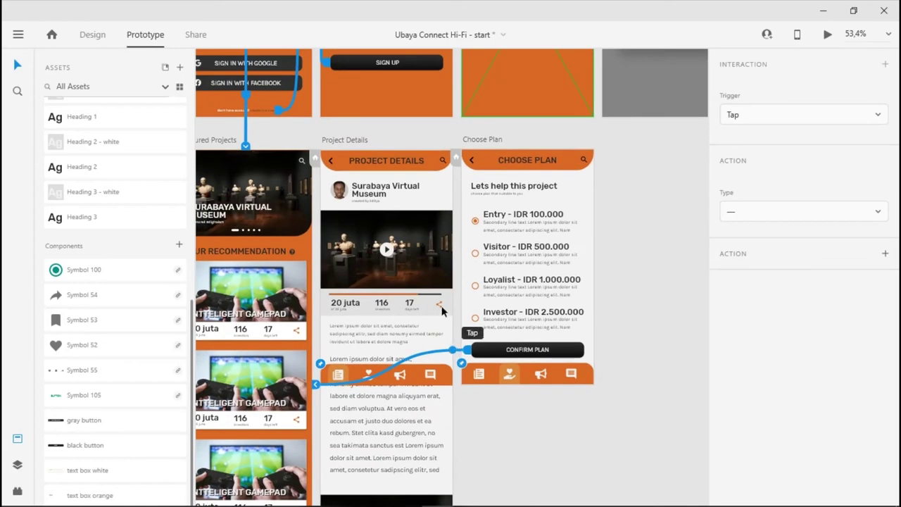
Link the Project Details back arrow to the Featured Projects artboard on tap, with a Slide Right transition
{"action": "left_click_drag", "start_coordinate": [326, 218], "coordinate": [426, 236]}
{"action": "scroll", "coordinate": [429, 259], "scroll_direction": "up", "scroll_amount": 1, "text": "ctrl"}
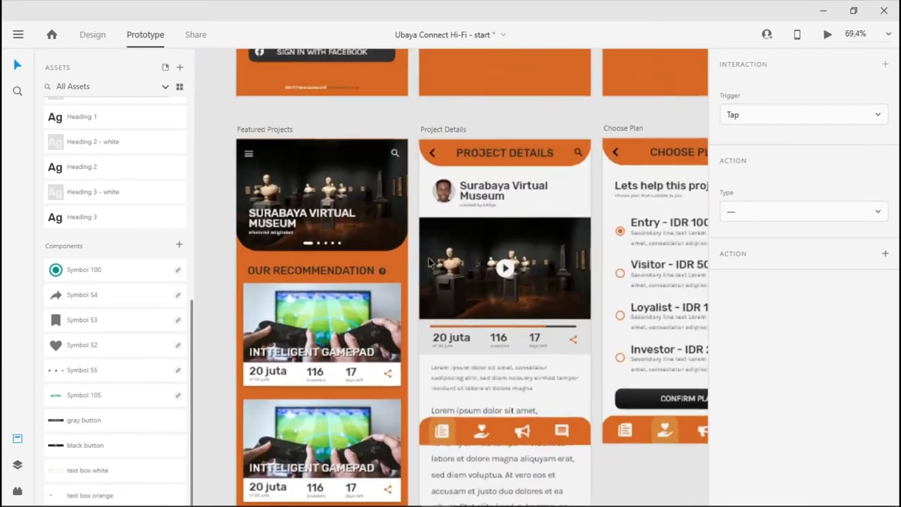
{"action": "left_click", "coordinate": [434, 152]}
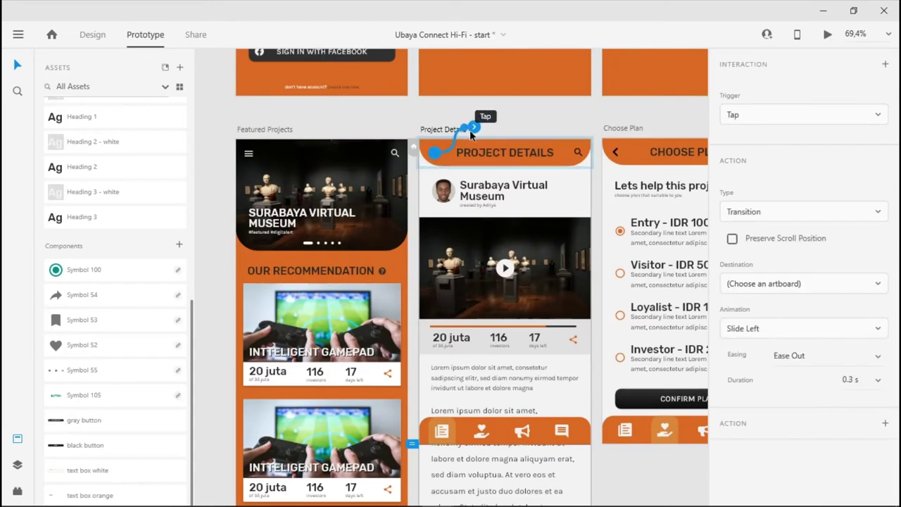
{"action": "left_click_drag", "start_coordinate": [474, 127], "coordinate": [347, 222]}
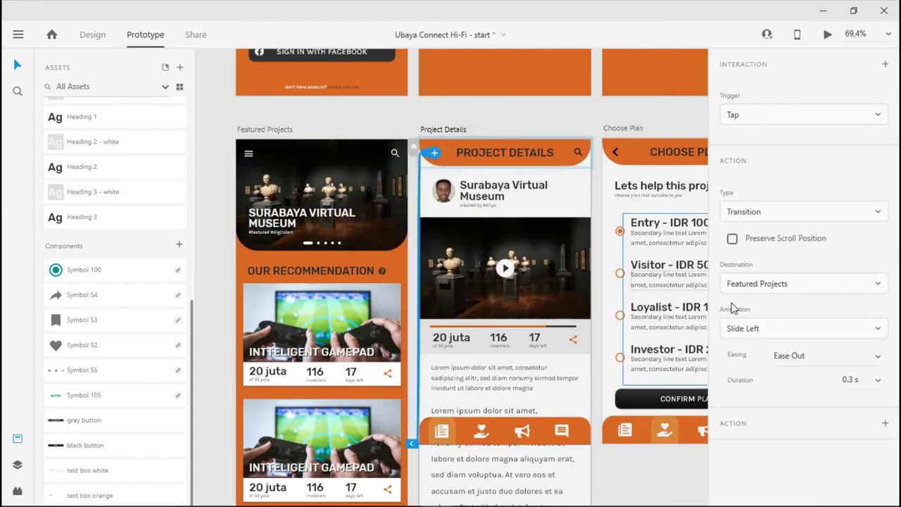
{"action": "left_click", "coordinate": [746, 329]}
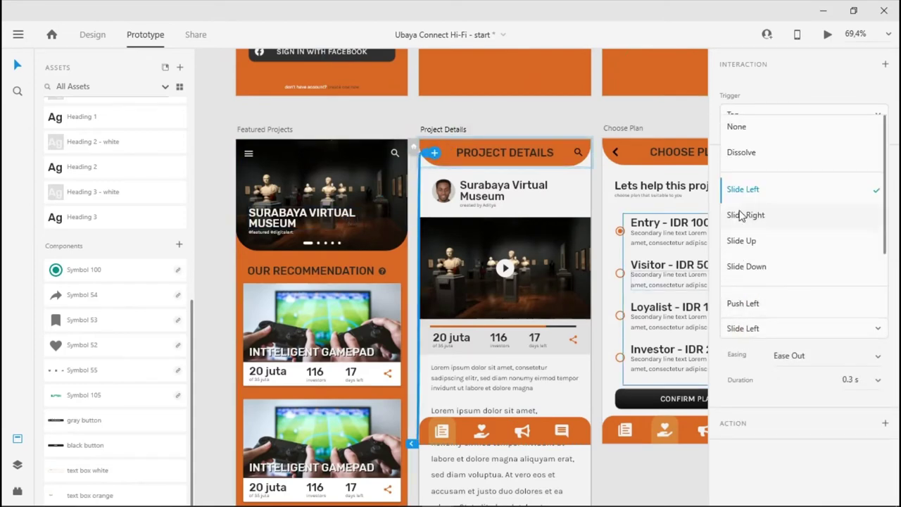
{"action": "left_click", "coordinate": [741, 215]}
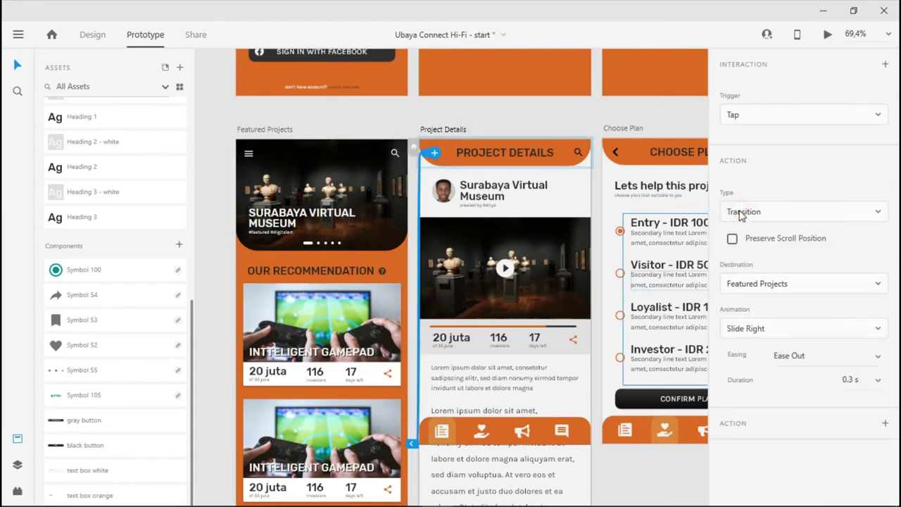
Link the Choose Plan back arrow to the Featured Projects artboard with a Slide Right transition
{"action": "left_click", "coordinate": [625, 157]}
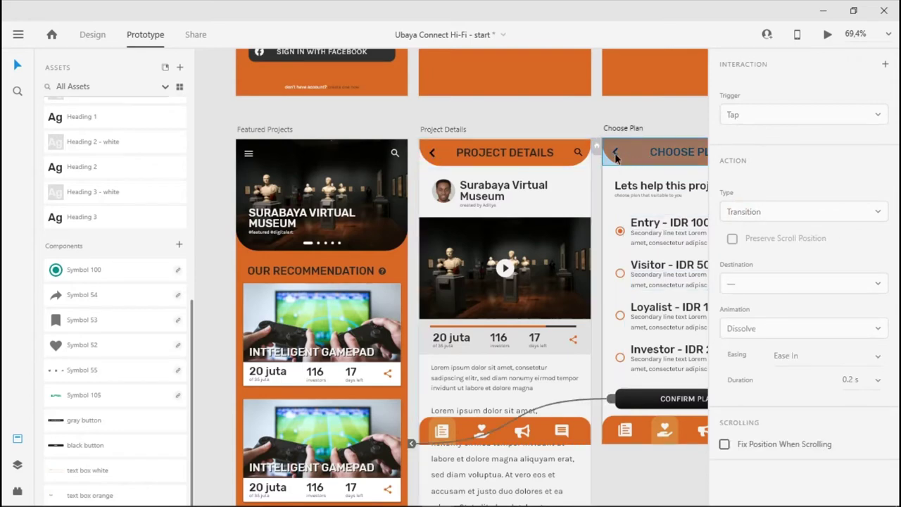
{"action": "left_click", "coordinate": [616, 156]}
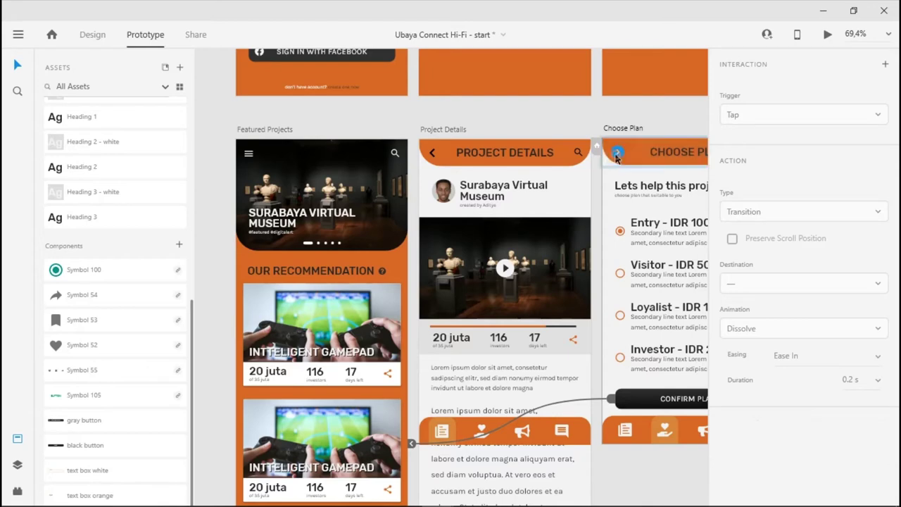
{"action": "left_click_drag", "start_coordinate": [618, 153], "coordinate": [366, 219]}
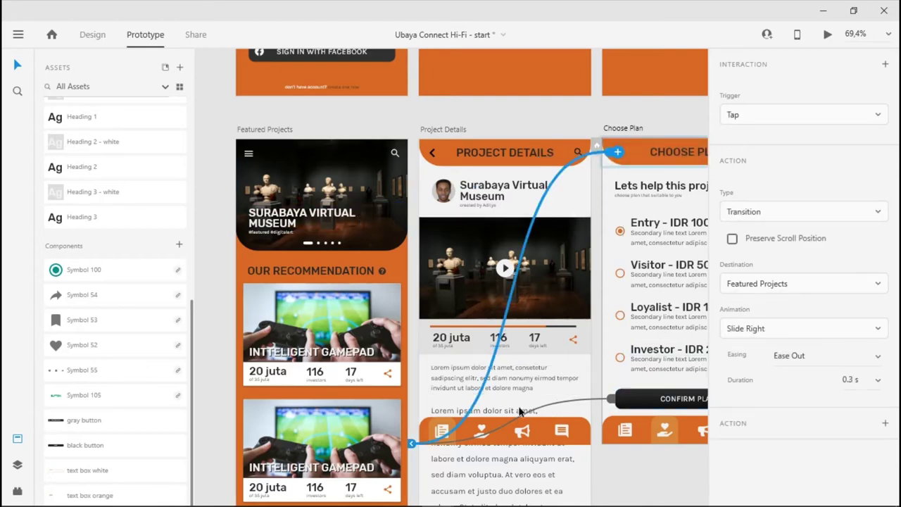
Link the hand-and-heart icon in the Project Details navigation bar to Choose Plan with a Slide Left transition
{"action": "left_click", "coordinate": [483, 431]}
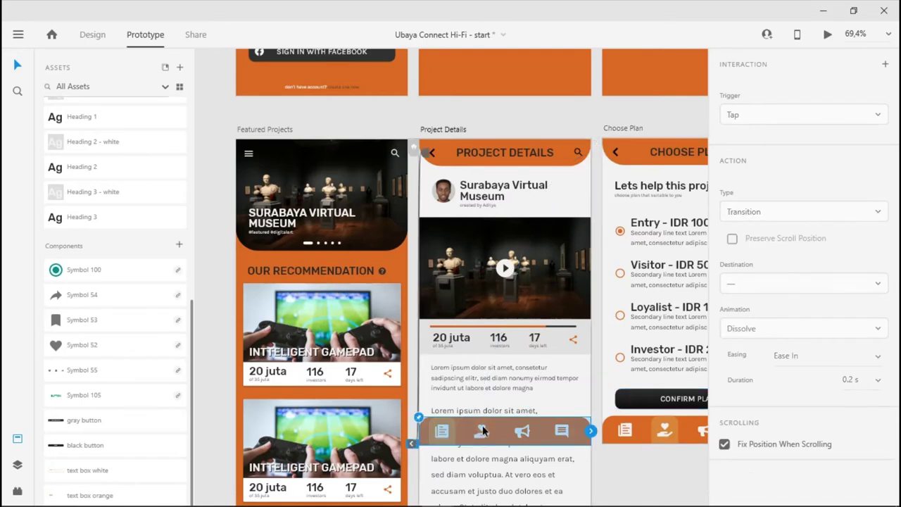
{"action": "double_click", "coordinate": [486, 432]}
{"action": "left_click_drag", "start_coordinate": [491, 434], "coordinate": [607, 307]}
{"action": "left_click", "coordinate": [790, 332]}
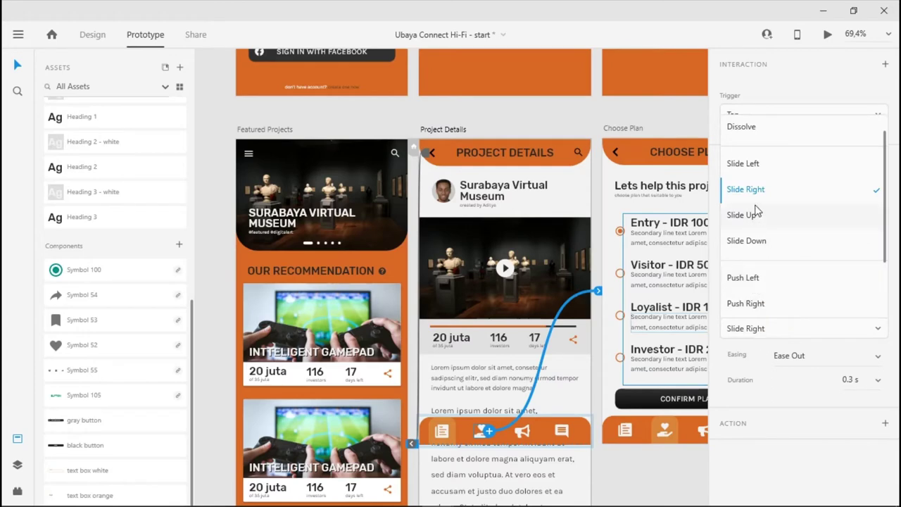
{"action": "left_click", "coordinate": [762, 164]}
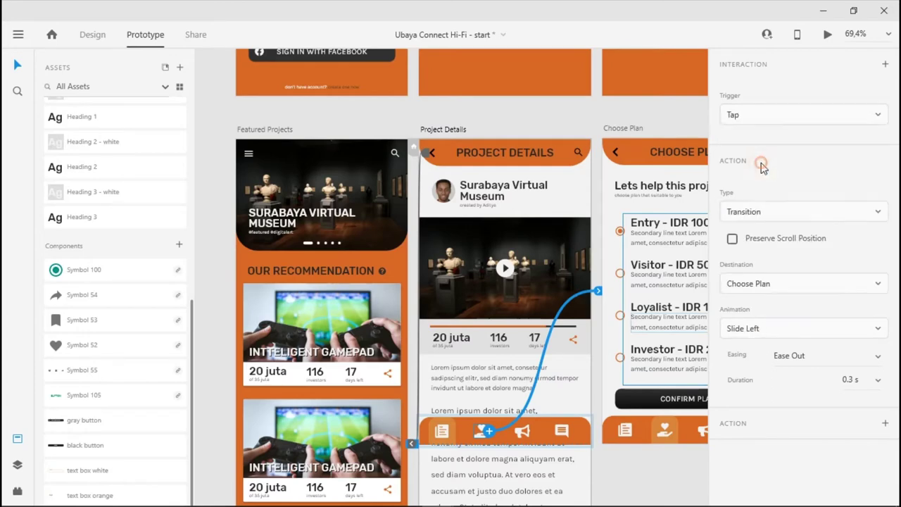
Link the document icon in the Choose Plan navigation bar to Project Details with a Slide Right transition
{"action": "left_click", "coordinate": [629, 430]}
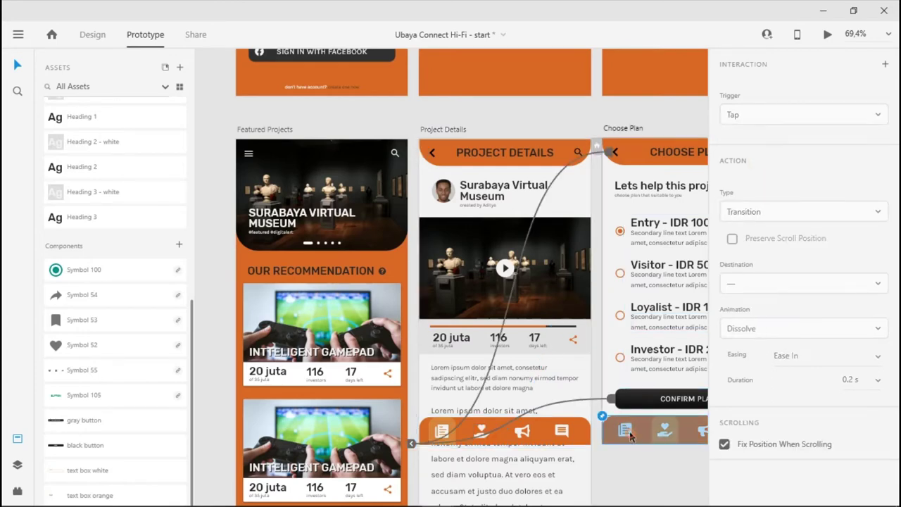
{"action": "left_click_drag", "start_coordinate": [603, 416], "coordinate": [535, 275]}
{"action": "left_click", "coordinate": [755, 329]}
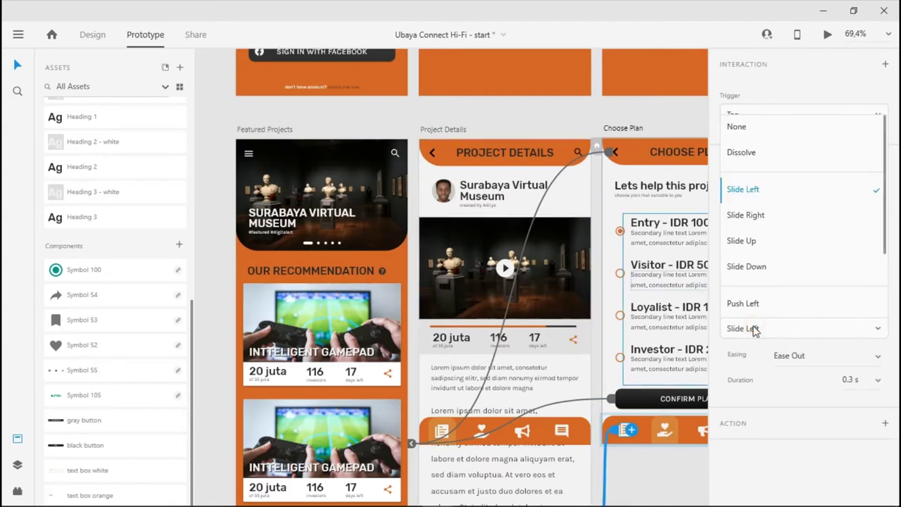
{"action": "left_click", "coordinate": [746, 215]}
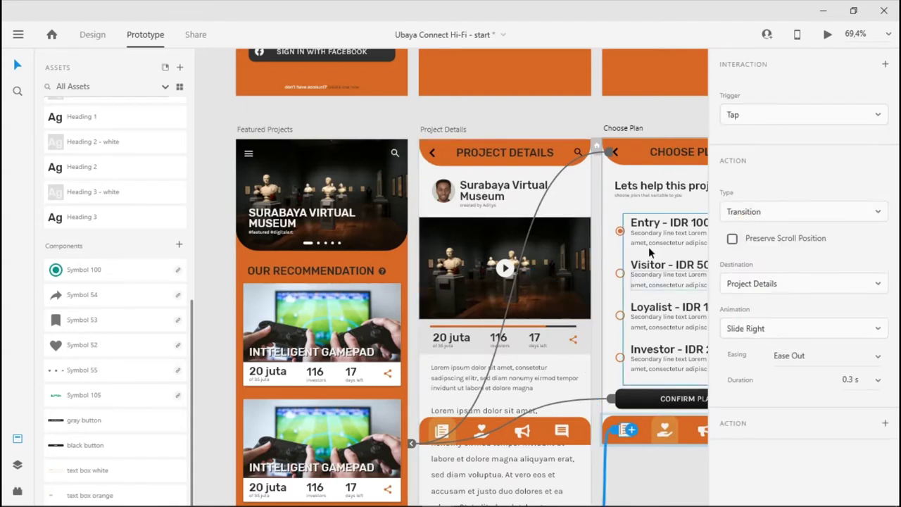
Preview the prototype from Project Details, test its back arrow, and close the preview
{"action": "left_click", "coordinate": [463, 132]}
{"action": "left_click", "coordinate": [828, 35]}
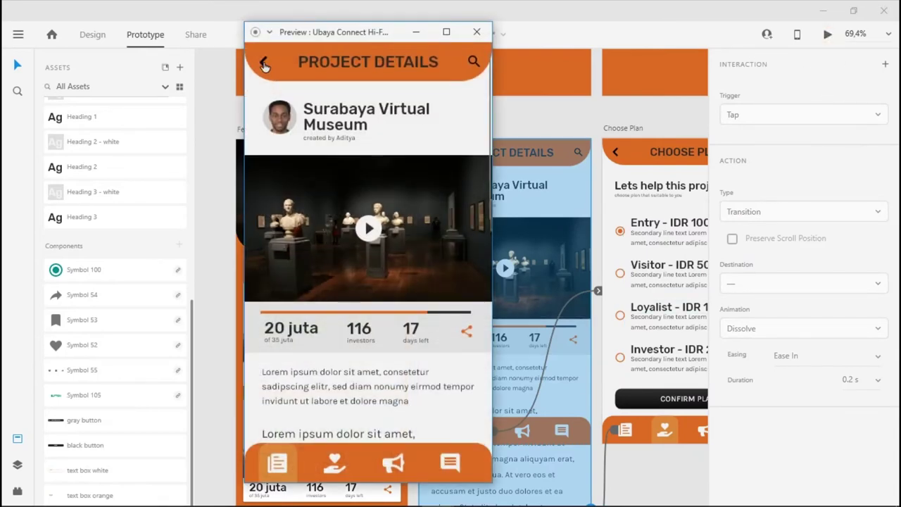
{"action": "left_click", "coordinate": [264, 64]}
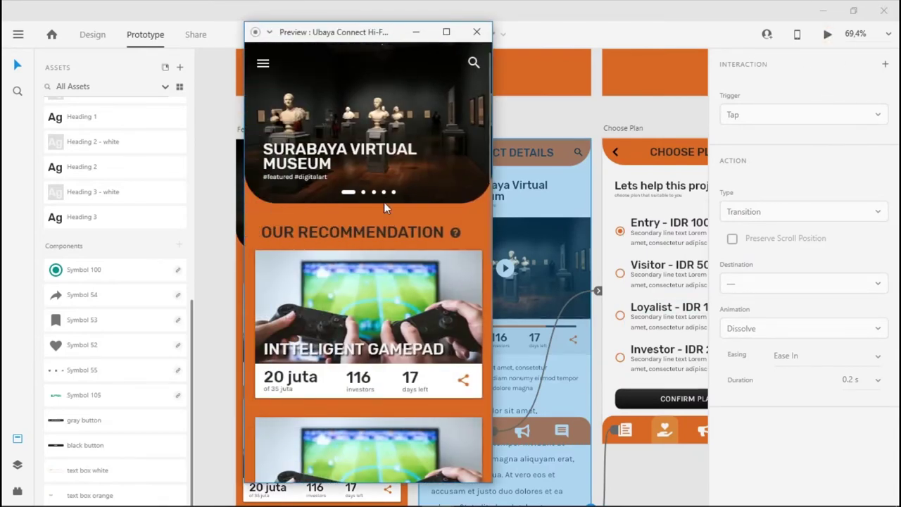
{"action": "left_click", "coordinate": [477, 33]}
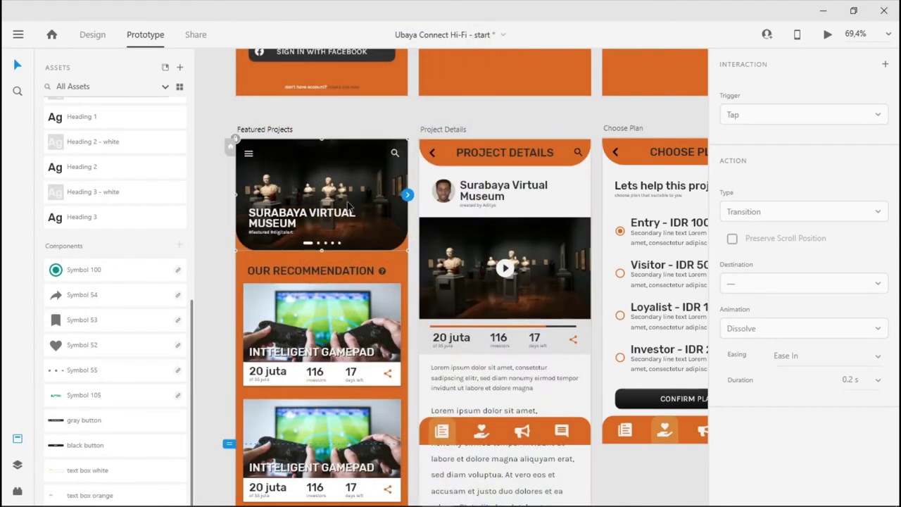
Link the Surabaya Virtual Museum banner and the first Intteligent Gamepad card on Featured Projects to Project Details with Slide Left transitions
{"action": "right_click", "coordinate": [320, 179]}
{"action": "left_click", "coordinate": [334, 262]}
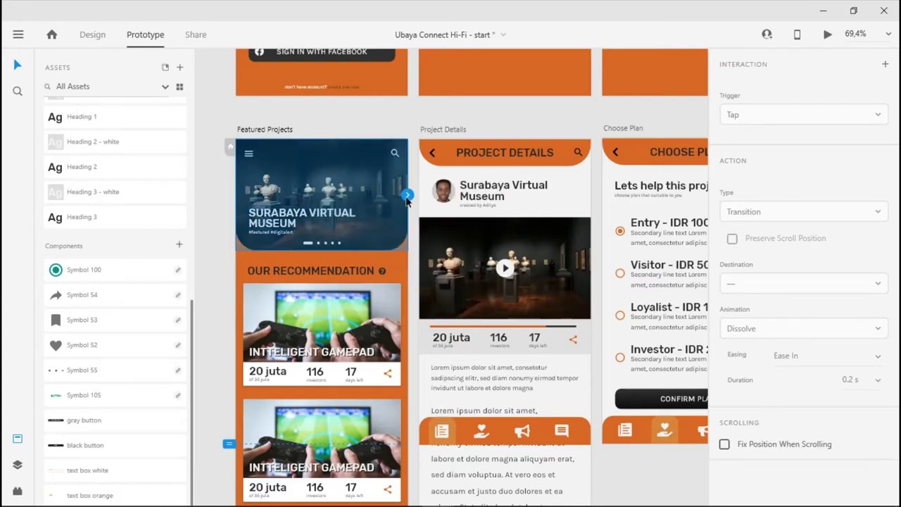
{"action": "left_click_drag", "start_coordinate": [408, 195], "coordinate": [461, 242]}
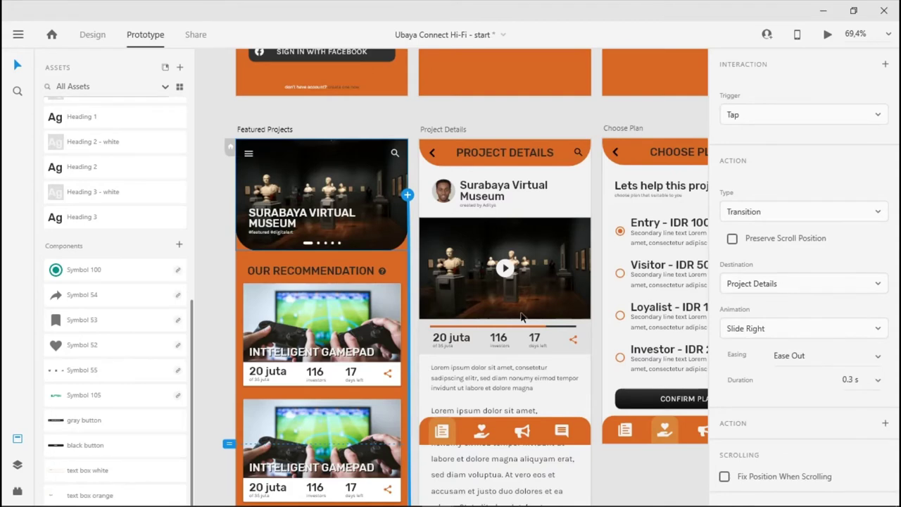
{"action": "left_click", "coordinate": [761, 334]}
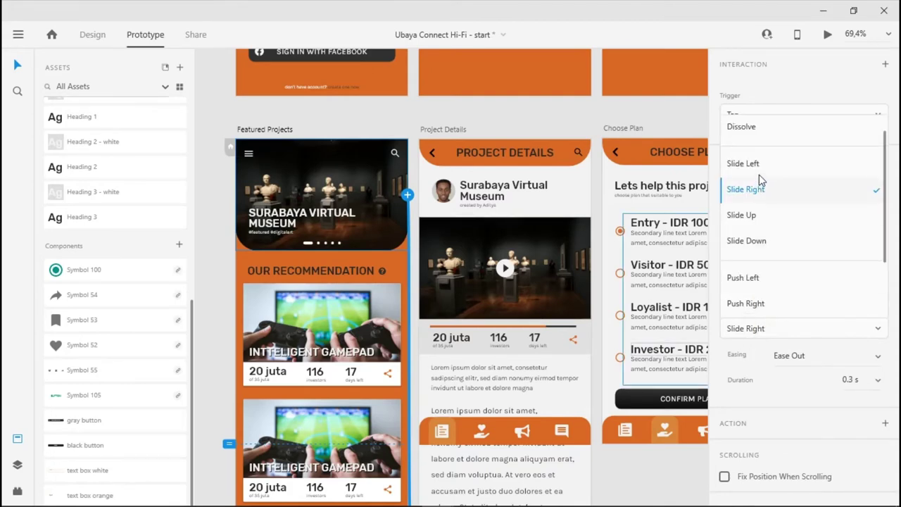
{"action": "left_click", "coordinate": [747, 164]}
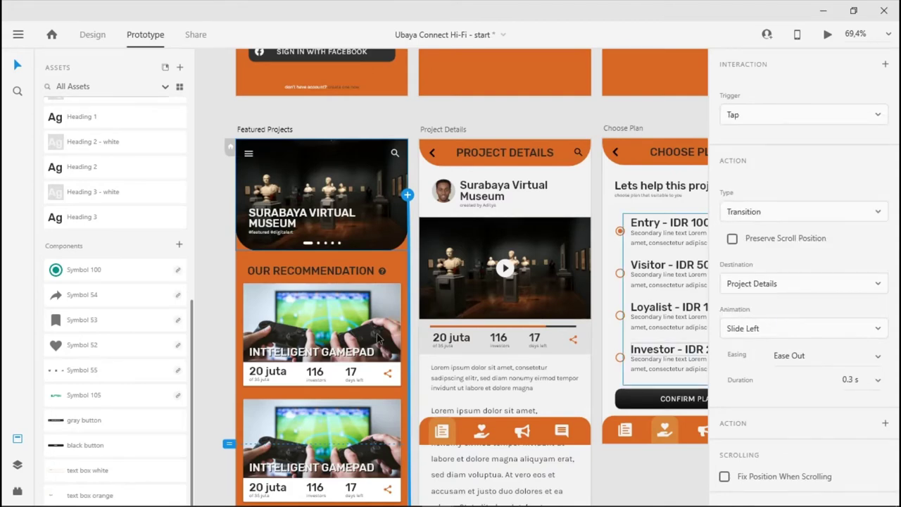
{"action": "left_click", "coordinate": [381, 338]}
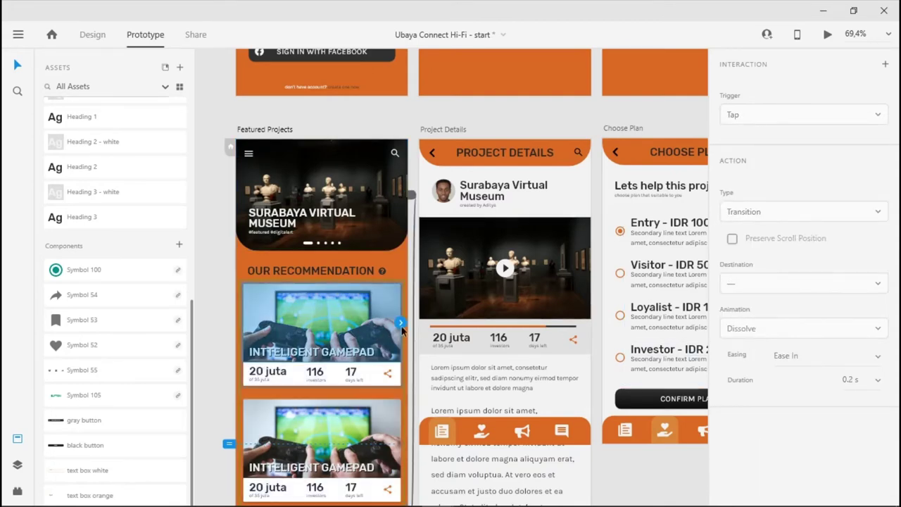
{"action": "left_click_drag", "start_coordinate": [400, 322], "coordinate": [571, 331]}
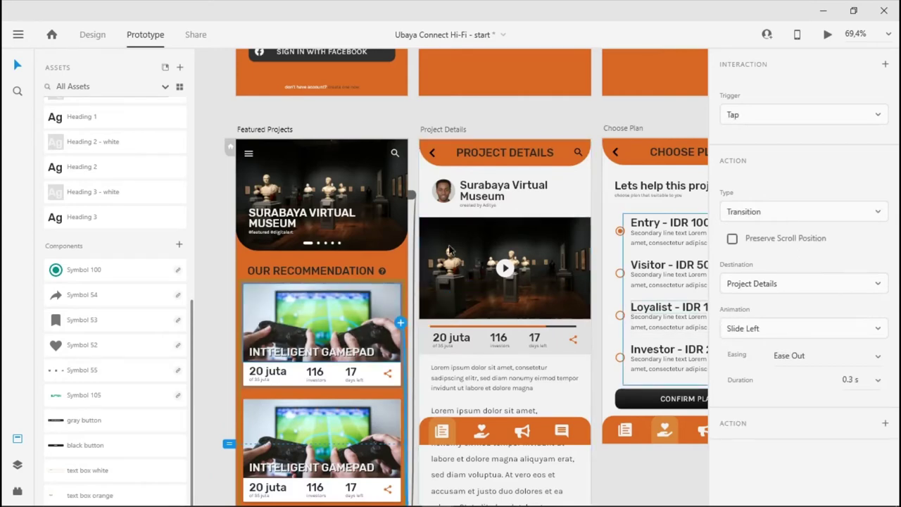
Preview the prototype from Featured Projects and test the first recommendation card's link
{"action": "left_click", "coordinate": [281, 131]}
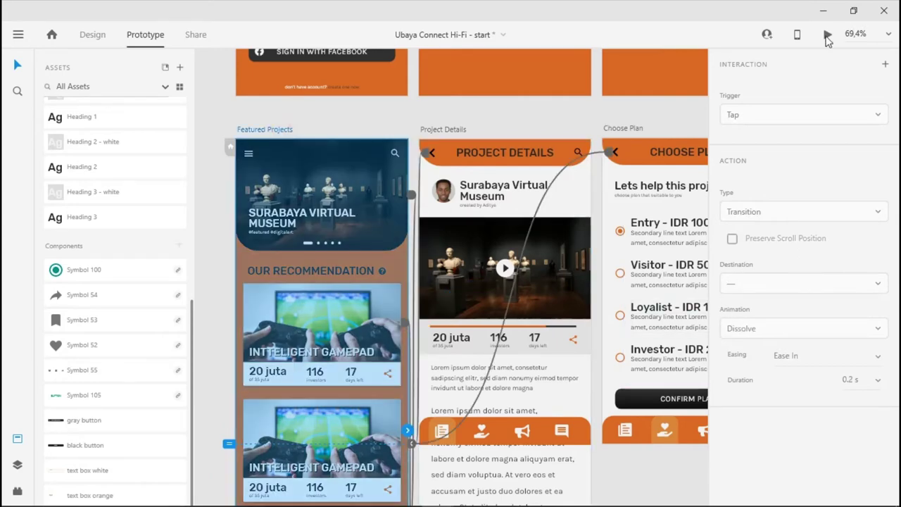
{"action": "left_click", "coordinate": [827, 35]}
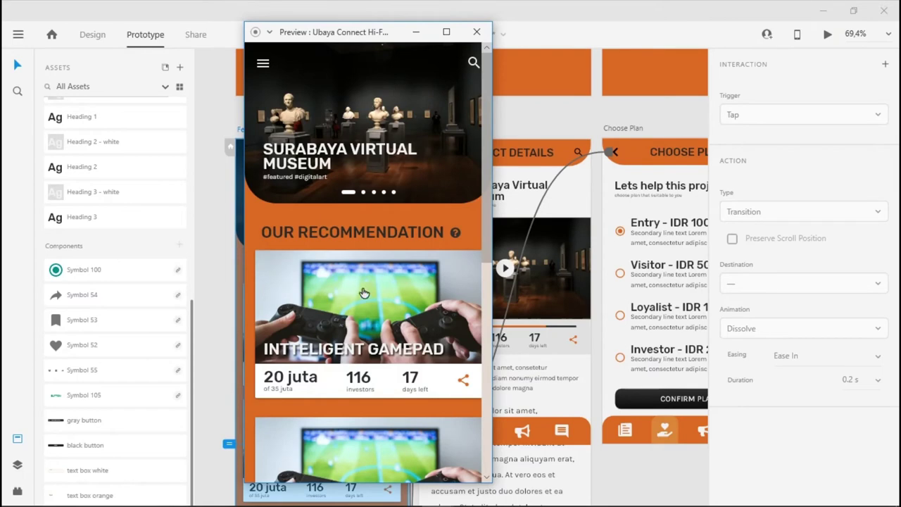
{"action": "left_click", "coordinate": [364, 305]}
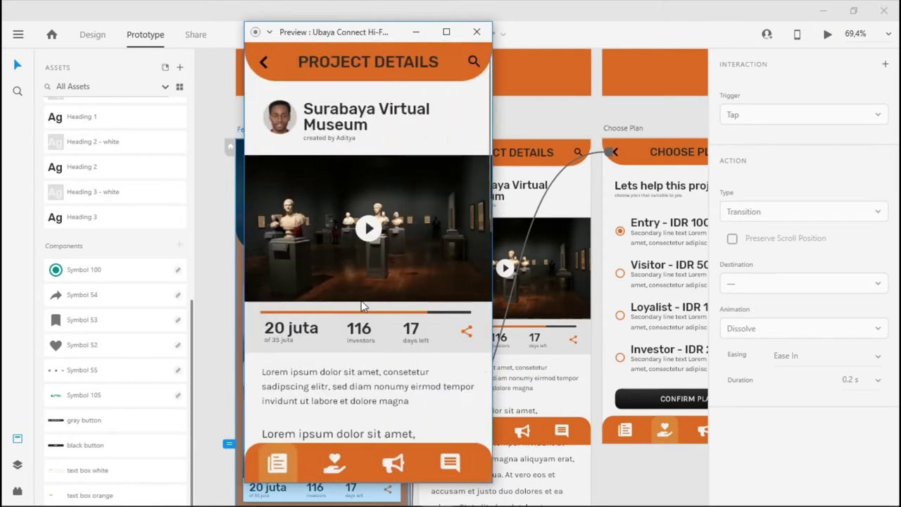